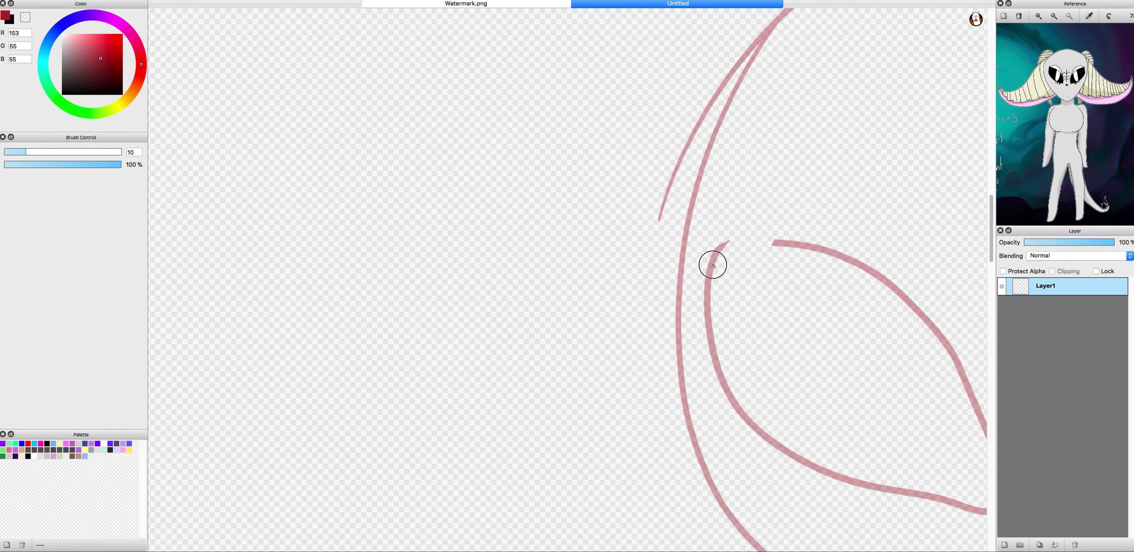
Step: Close the gap in the upper outline of the alien's left eye
mouse_move(788, 241)
mouse_down()
mouse_move(707, 311)
mouse_move(730, 236)
mouse_move(700, 314)
mouse_up()
key(super+z)
key(super+minus)
key(super+minus)
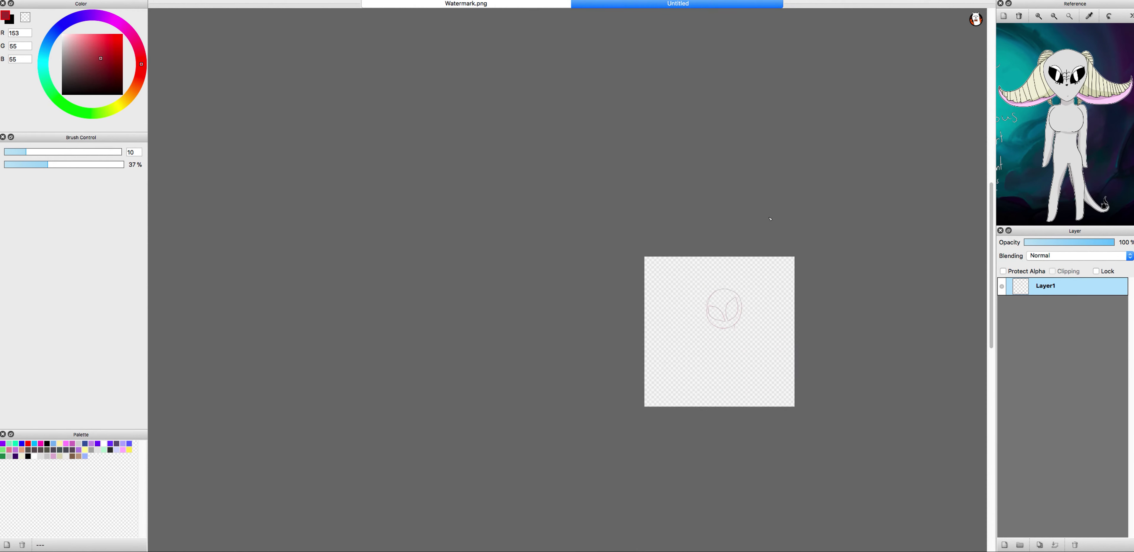
Step: Sketch the alien's neck and both shoulders below the head
key(super+plus)
key(super+plus)
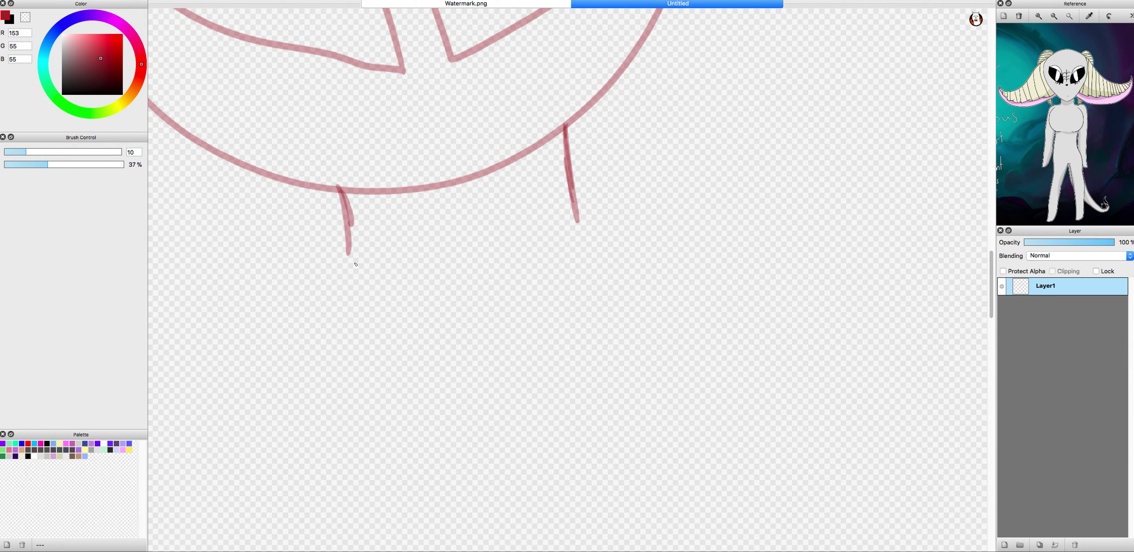
drag(333, 285, 182, 551)
drag(577, 223, 830, 551)
key(super+minus)
key(super+minus)
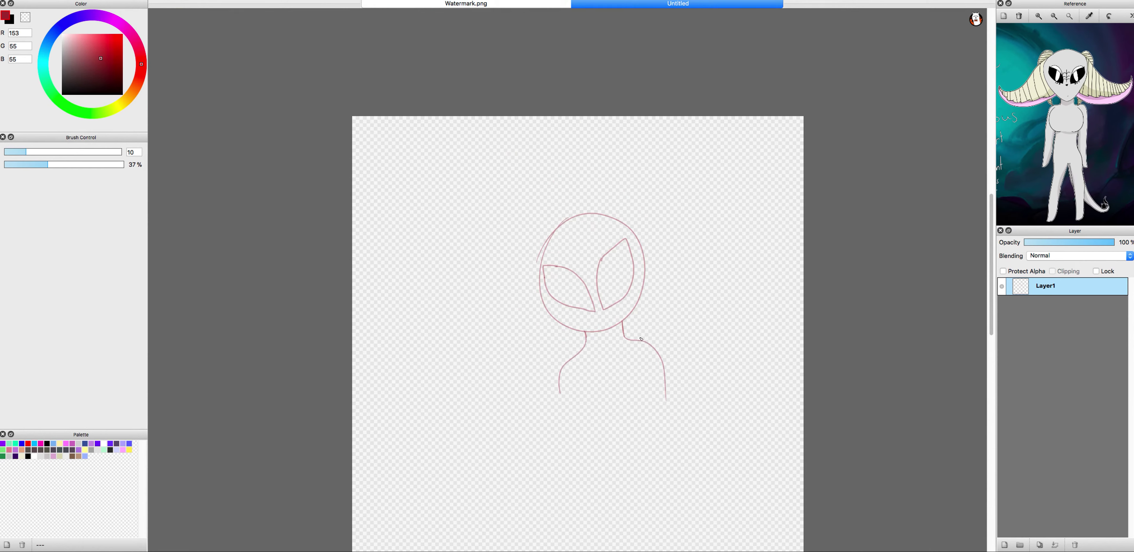
Step: Shrink the red alien sketch and move it into the bottom-right corner of the canvas
key(super+t)
mouse_move(572, 273)
mouse_down()
mouse_move(626, 223)
mouse_move(749, 387)
mouse_move(828, 374)
mouse_up()
key(Return)
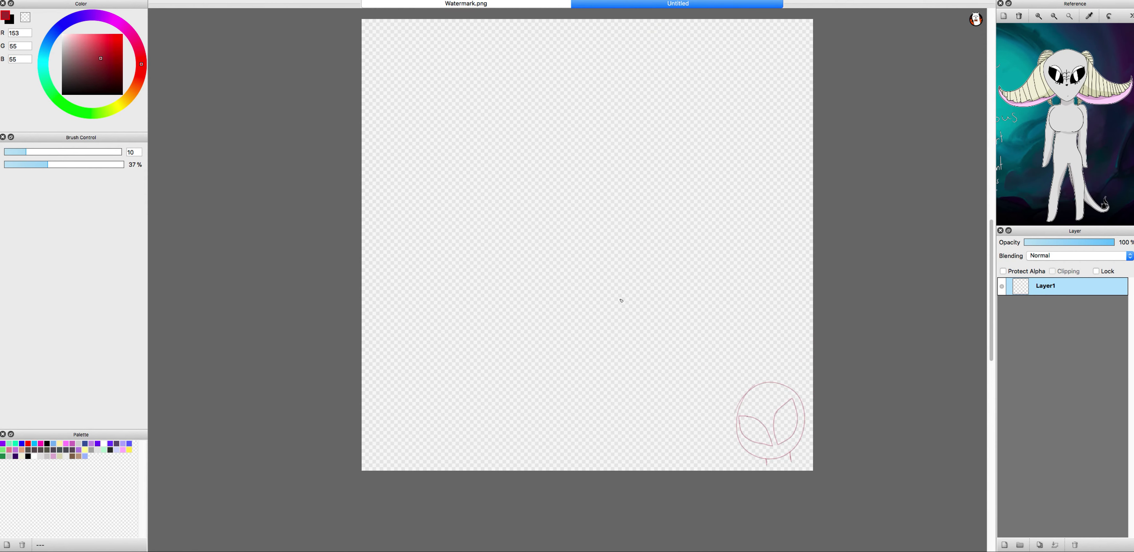
Step: Set the brush color to purple (117, 0, 255) and sketch a round head outline
key(super+plus)
key(super+plus)
click(91, 16)
mouse_move(539, 203)
mouse_down()
mouse_move(564, 195)
mouse_move(504, 180)
mouse_up()
key(super+plus)
key(super+plus)
Step: Sketch a long snout with a jagged mouth line extending from the purple head
mouse_move(554, 129)
mouse_down()
mouse_move(456, 253)
mouse_move(415, 440)
mouse_move(357, 451)
mouse_move(352, 476)
mouse_move(593, 380)
mouse_up()
key(super+z)
key(super+z)
scroll(593, 380, down, 5)
mouse_move(412, 325)
mouse_down()
mouse_move(601, 361)
mouse_move(854, 323)
mouse_up()
key(super+minus)
key(super+minus)
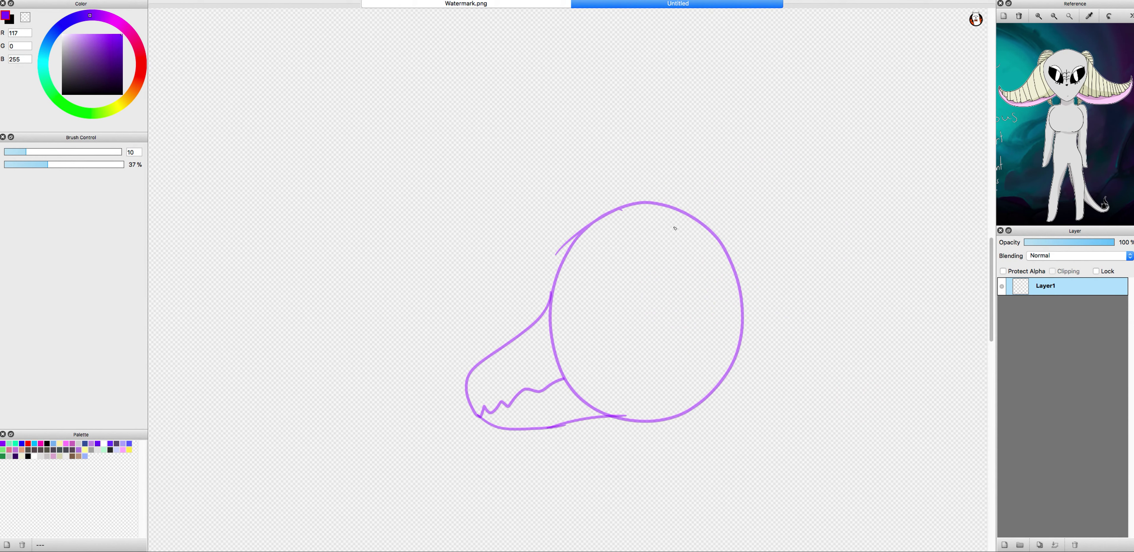
Step: Sketch a long, pointed ear that sweeps down from the back of the purple head
key(super+z)
drag(682, 250, 621, 430)
key(super+z)
key(super+z)
drag(733, 268, 685, 312)
drag(717, 407, 733, 268)
key(super+plus)
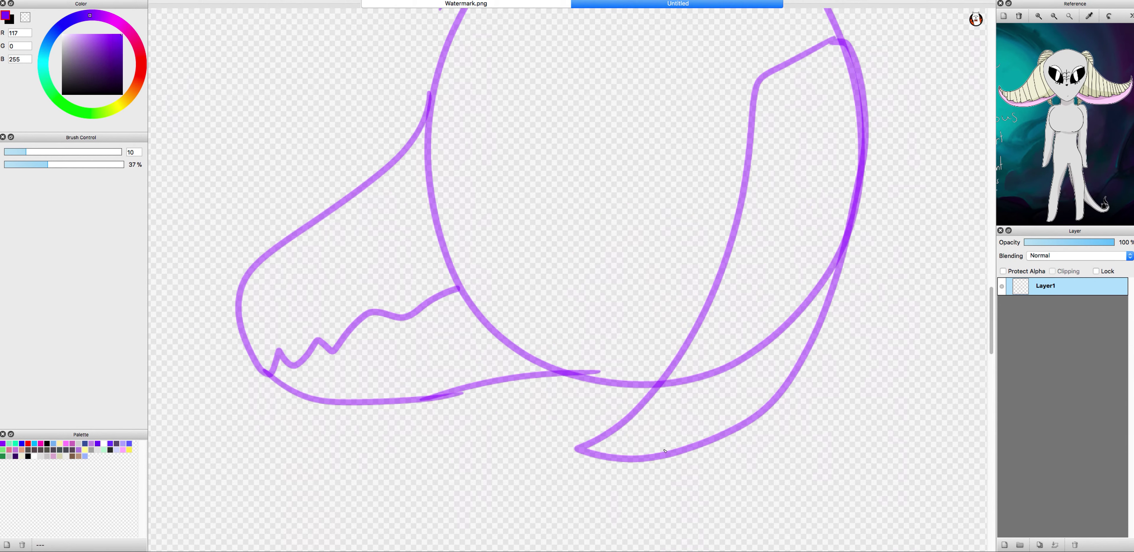
Step: Add curved ridge lines across the inside of the purple ear
drag(600, 447, 772, 398)
drag(638, 417, 802, 346)
drag(686, 342, 854, 119)
drag(681, 361, 874, 179)
drag(724, 262, 851, 26)
key(super+minus)
key(super+minus)
Step: Sketch a slanted, almond-shaped eye outline inside the purple head
key(super+plus)
key(super+plus)
drag(699, 193, 696, 239)
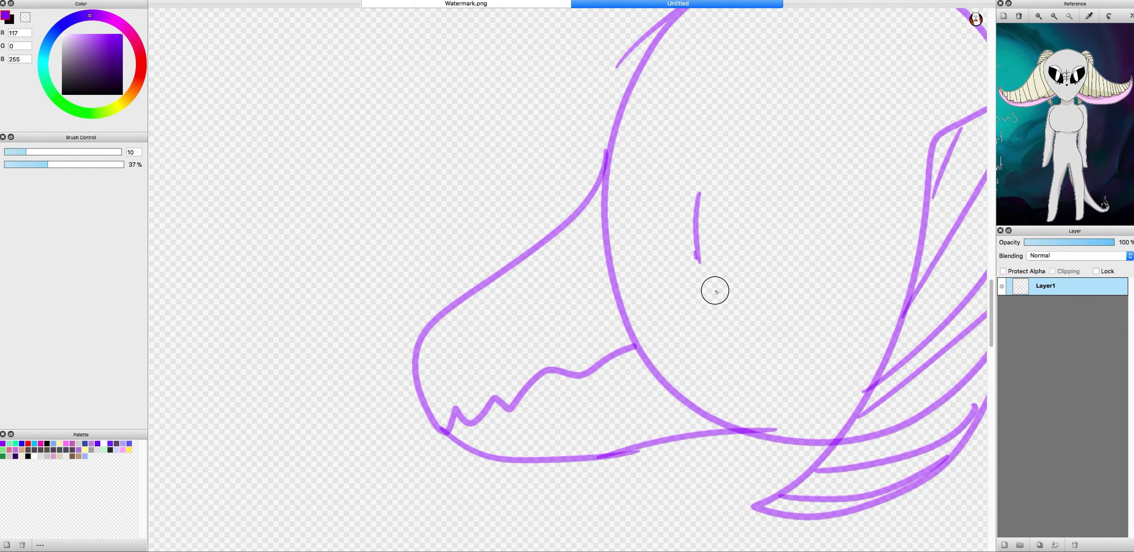
key(super+plus)
mouse_move(684, 246)
mouse_down()
mouse_move(866, 91)
mouse_move(740, 322)
mouse_up()
key(super+minus)
key(super+plus)
key(super+plus)
drag(592, 447, 568, 247)
key(super+minus)
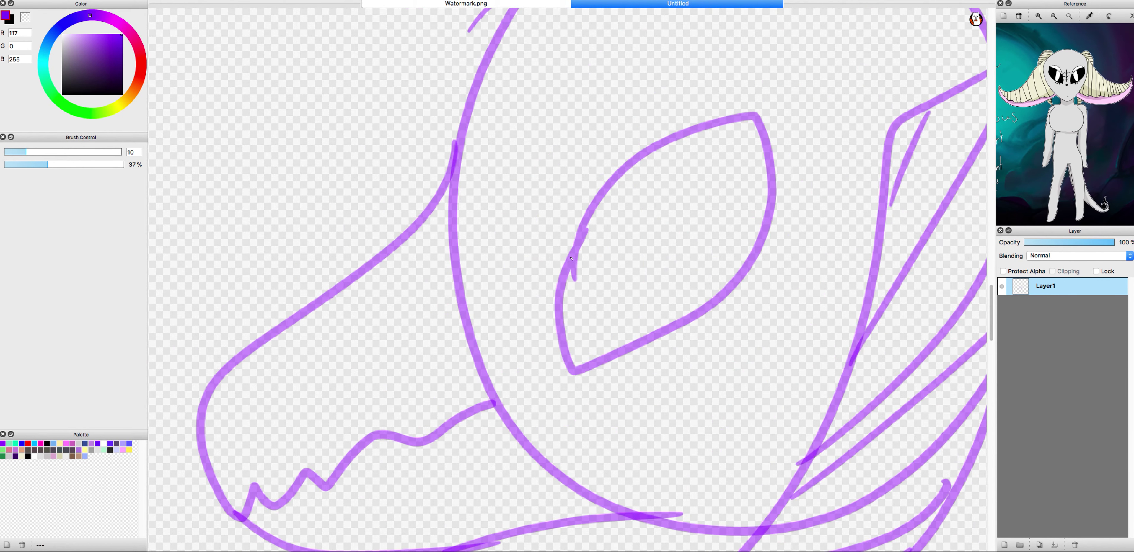
Step: Divide the purple eye with a curved line, hatch its rear part and fill in a narrow pupil
drag(634, 166, 573, 362)
mouse_move(637, 193)
mouse_down()
mouse_move(742, 117)
mouse_move(699, 271)
mouse_move(722, 247)
mouse_up()
key(super+plus)
key(super+plus)
drag(575, 235, 561, 352)
key(super+minus)
key(super+minus)
key(super+minus)
key(super+plus)
key(super+plus)
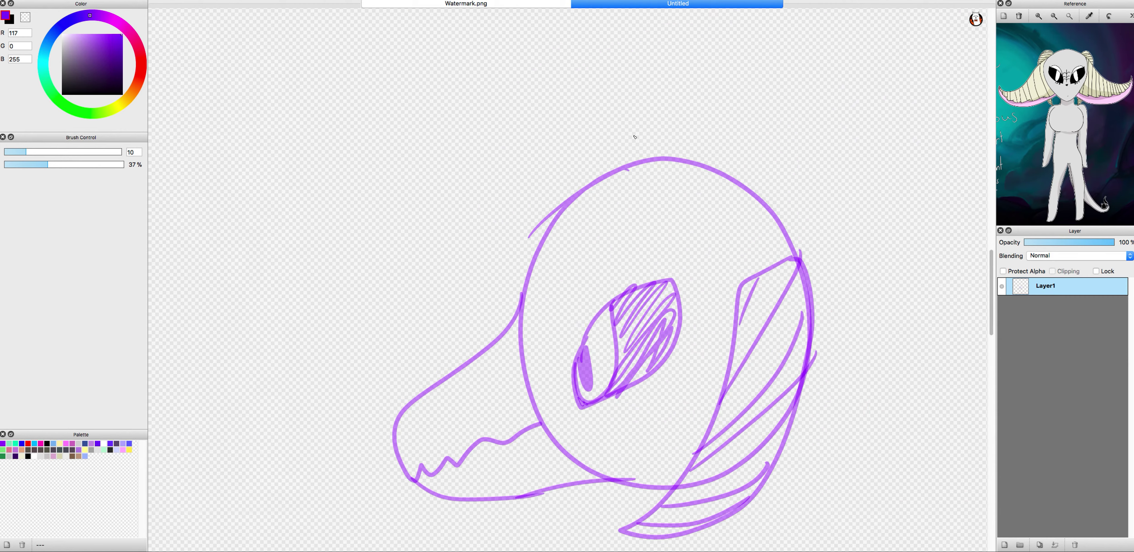
Step: Add a round curl above the purple eye, a pointed spike on top of the head and a jagged tuft behind the ear
key(super+minus)
key(super+plus)
drag(900, 295, 839, 411)
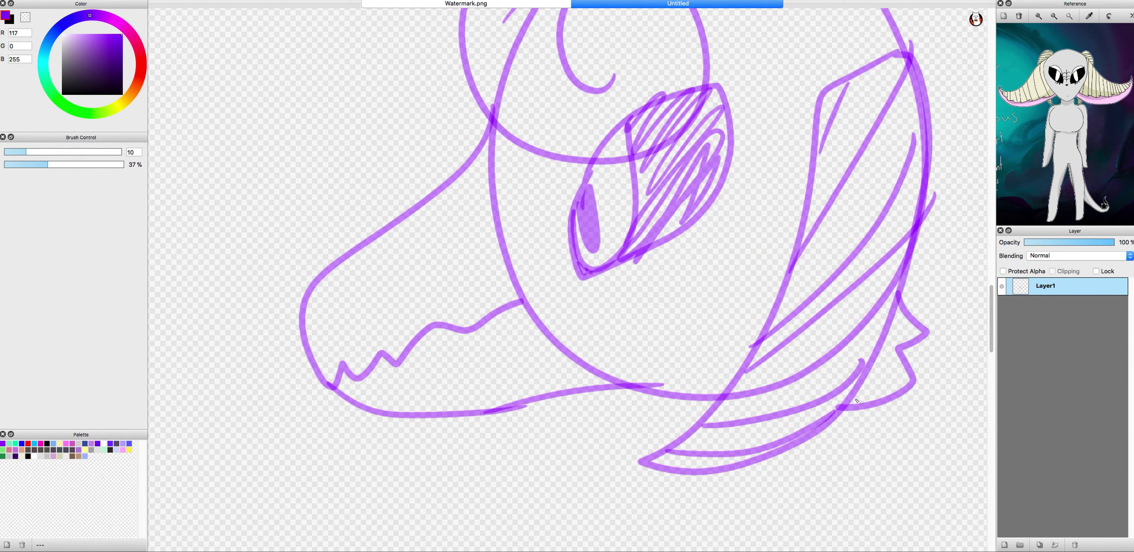
key(super+plus)
key(super+minus)
key(super+minus)
key(super+z)
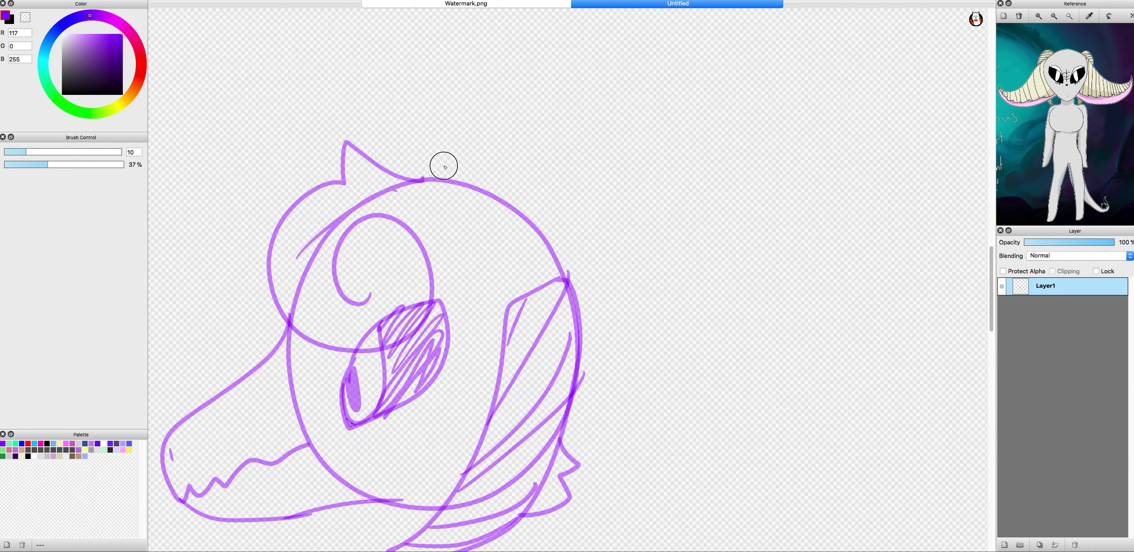
Step: Sketch outlines along the back of the purple head and a long tapering shape below it
drag(422, 180, 467, 454)
drag(441, 480, 442, 216)
key(super+minus)
key(super+minus)
key(super+plus)
drag(499, 162, 443, 267)
Step: Move the purple creature sketch into the top-right corner of the canvas
key(super+minus)
key(super+minus)
mouse_move(568, 427)
mouse_down()
mouse_move(588, 168)
mouse_move(625, 74)
mouse_move(611, 91)
mouse_up()
key(super+t)
key(Return)
Step: Set the brush color to blue (0, 142, 255) and sketch an oval head outline near the top-left canvas corner
drag(63, 31, 48, 42)
key(super+plus)
key(super+plus)
key(super+plus)
mouse_move(253, 160)
mouse_down()
mouse_move(294, 68)
mouse_move(256, 158)
mouse_up()
key(super+plus)
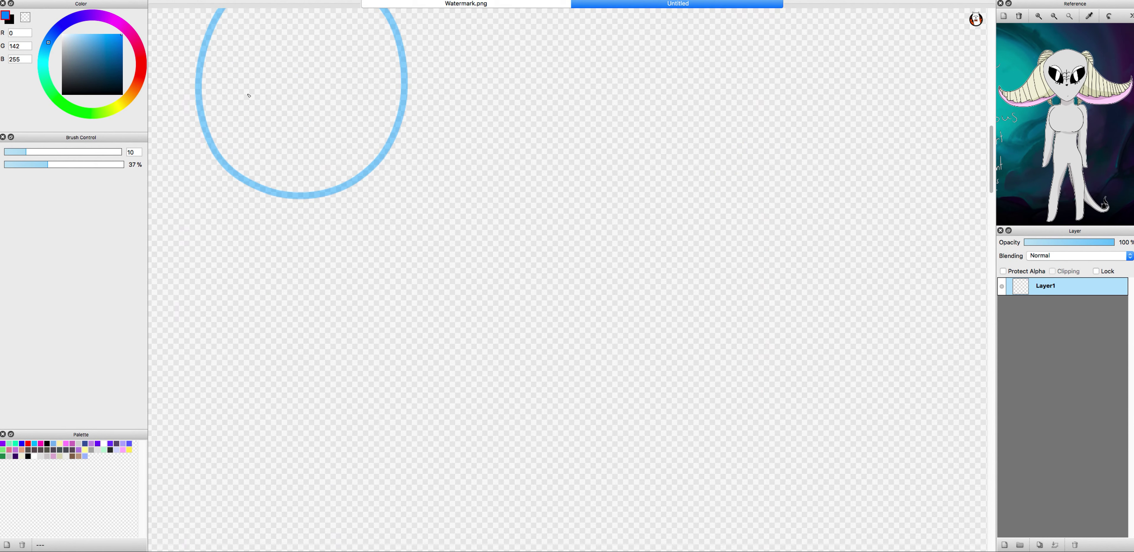
Step: Sketch a pointed shape with curved edges overlapping the lower-left part of the blue head
key(super+plus)
drag(183, 235, 246, 218)
key(super+z)
drag(187, 270, 374, 133)
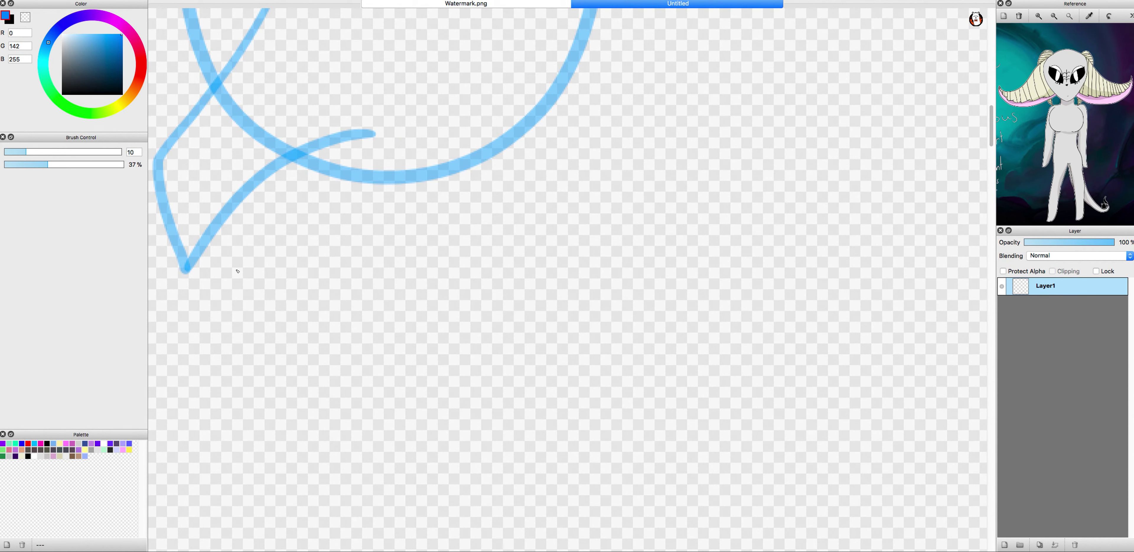
drag(187, 270, 396, 220)
key(super+minus)
key(super+minus)
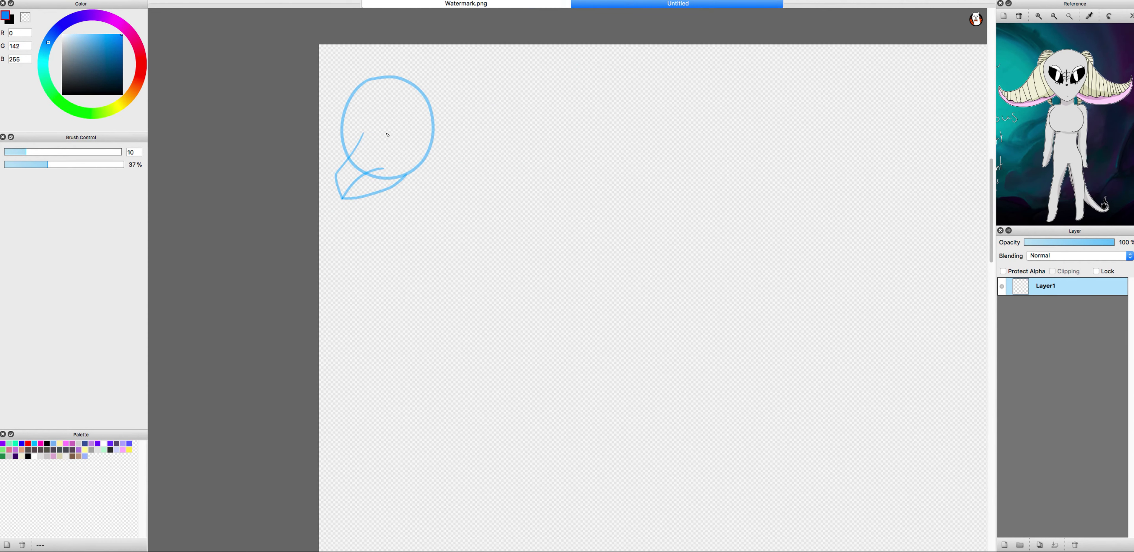
Step: Add jagged cheek tufts and curved horns around the blue head
key(super+plus)
drag(491, 211, 484, 342)
key(super+minus)
drag(335, 231, 286, 403)
key(super+minus)
key(super+plus)
key(super+minus)
Step: Draw the blue head's right eye as a filled oval with a small highlight
drag(506, 218, 510, 221)
key(super+plus)
mouse_move(445, 237)
mouse_down()
mouse_move(521, 223)
mouse_move(520, 260)
mouse_up()
drag(506, 199, 476, 357)
drag(445, 246, 476, 353)
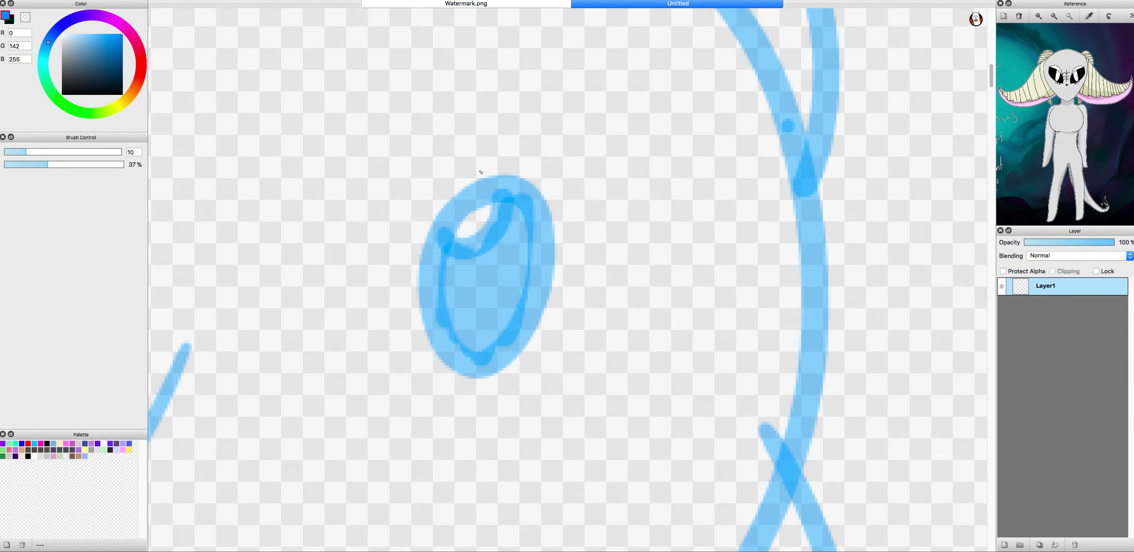
key(super+minus)
Step: Draw the blue head's left eye as a filled oval and clean up its highlight with the eraser
key(super+plus)
mouse_move(348, 176)
mouse_down()
mouse_move(361, 294)
mouse_move(352, 176)
mouse_up()
mouse_move(348, 188)
mouse_down()
mouse_move(317, 220)
mouse_move(354, 276)
mouse_up()
click(322, 238)
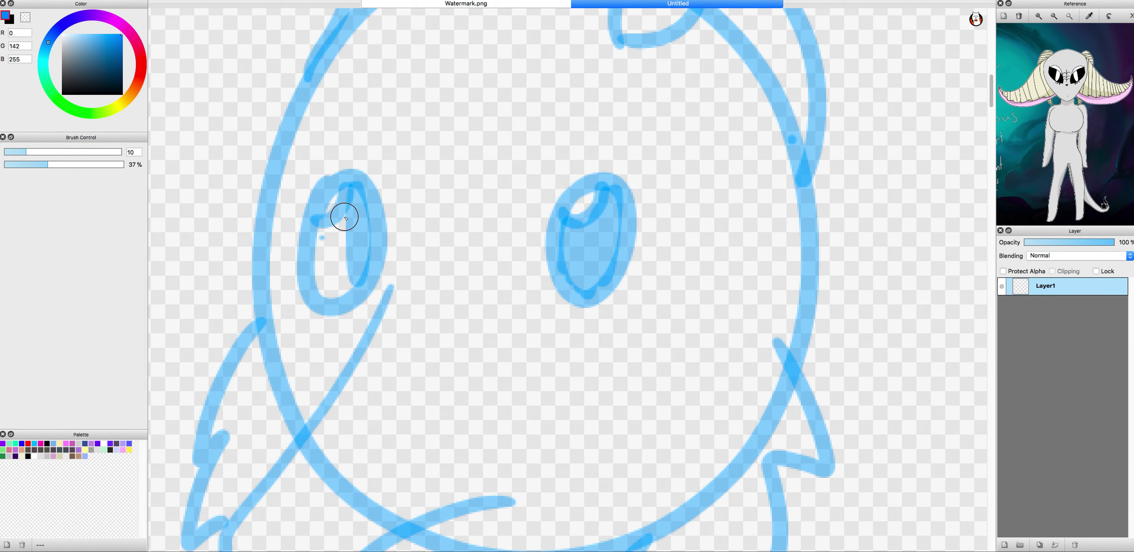
key(super+plus)
key(e)
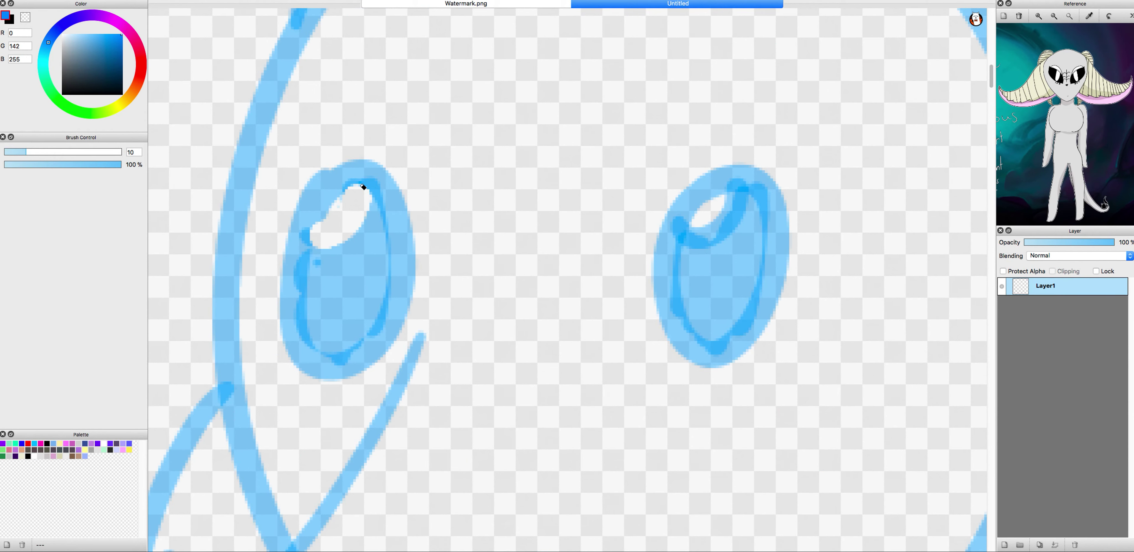
key(b)
Step: Check the blue creature sketch up close and against the whole canvas
key(super+minus)
key(super+minus)
key(super+minus)
key(super+plus)
key(super+plus)
key(super+plus)
key(super+minus)
key(super+minus)
key(super+minus)
key(super+minus)
key(super+minus)
Step: Set the brush color to green (0, 255, 4) and sketch a round head outline in the bottom-left canvas corner
click(67, 106)
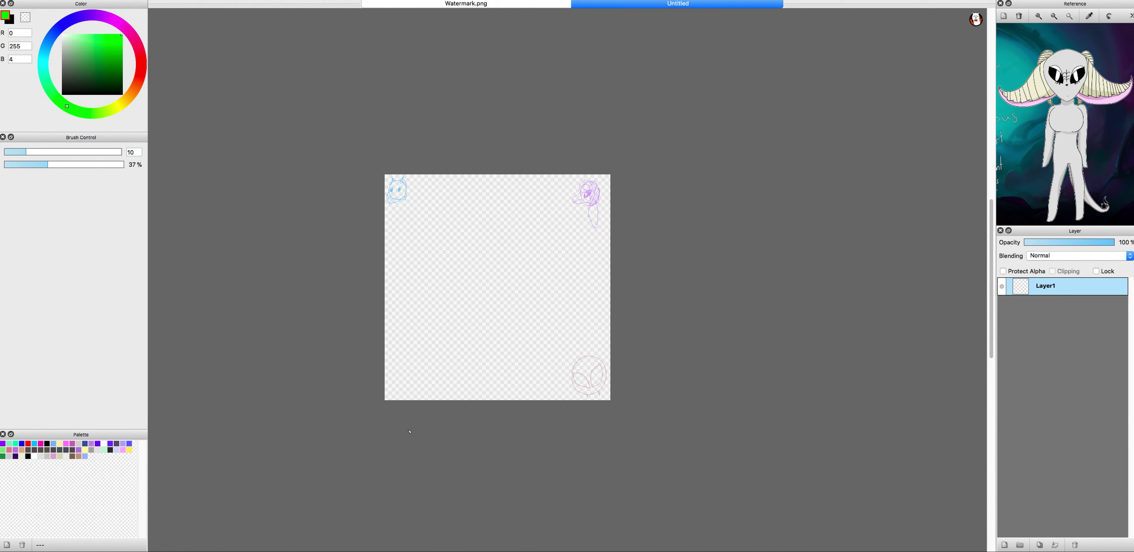
key(super+plus)
key(super+plus)
drag(381, 339, 413, 304)
key(super+z)
key(super+plus)
mouse_move(361, 274)
mouse_down()
mouse_move(314, 378)
mouse_move(334, 298)
mouse_move(521, 274)
mouse_move(535, 335)
mouse_up()
Step: Sketch long curved lines rising from the top and right side of the green head
key(super+plus)
key(super+z)
mouse_move(329, 314)
mouse_down()
mouse_move(535, 335)
mouse_move(347, 67)
mouse_up()
key(super+z)
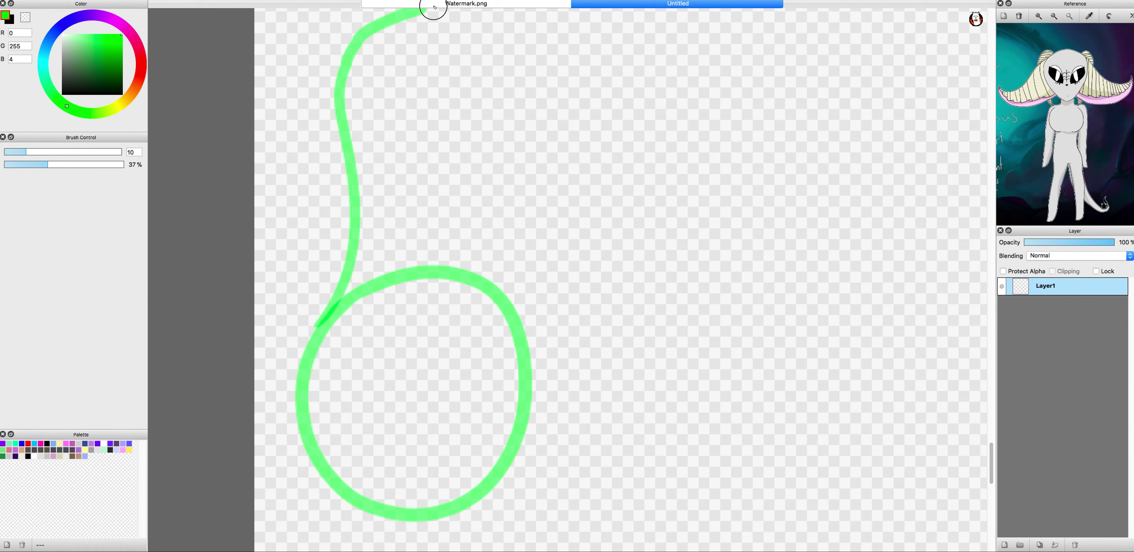
key(super+z)
key(super+minus)
mouse_move(383, 327)
mouse_down()
mouse_move(506, 329)
mouse_move(520, 393)
mouse_up()
key(super+plus)
key(super+plus)
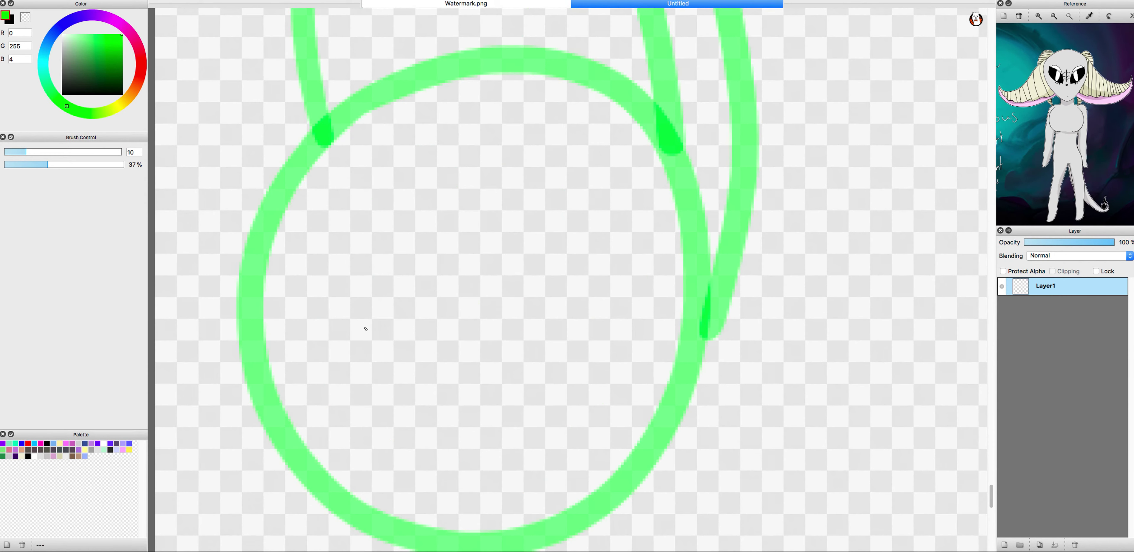
Step: Sketch a jagged tuft on the lower-right side of the green head
key(super+minus)
key(super+minus)
key(super+plus)
mouse_move(438, 337)
mouse_down()
mouse_move(628, 337)
mouse_move(634, 317)
mouse_up()
key(super+z)
key(super+plus)
drag(388, 362, 676, 216)
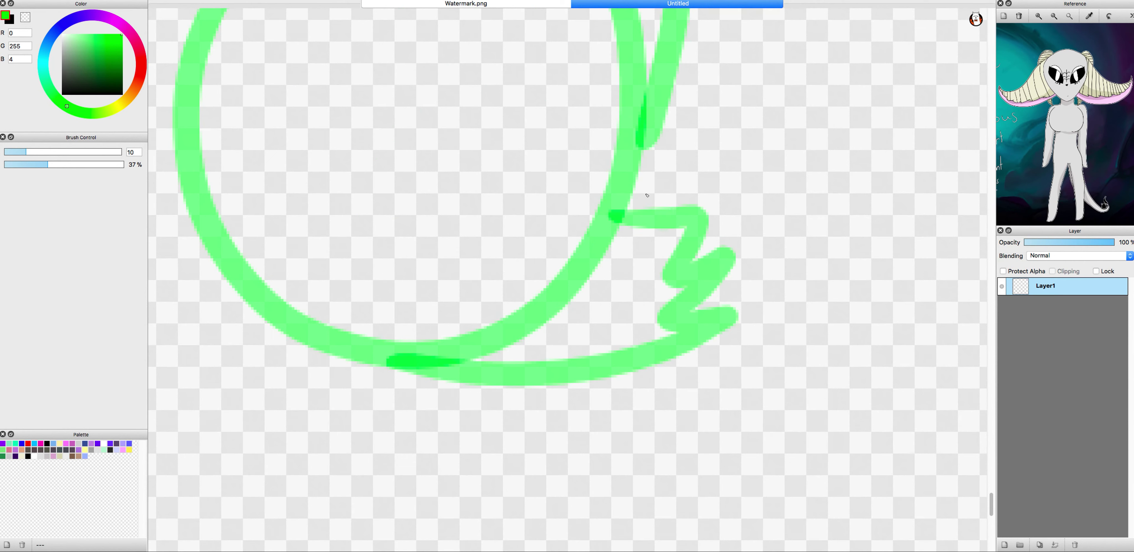
Step: Sketch a straight closed-eye line inside the green head and small Z letters rising above its ear
key(super+minus)
key(super+minus)
key(super+minus)
key(super+plus)
key(super+Right)
key(super+plus)
key(super+plus)
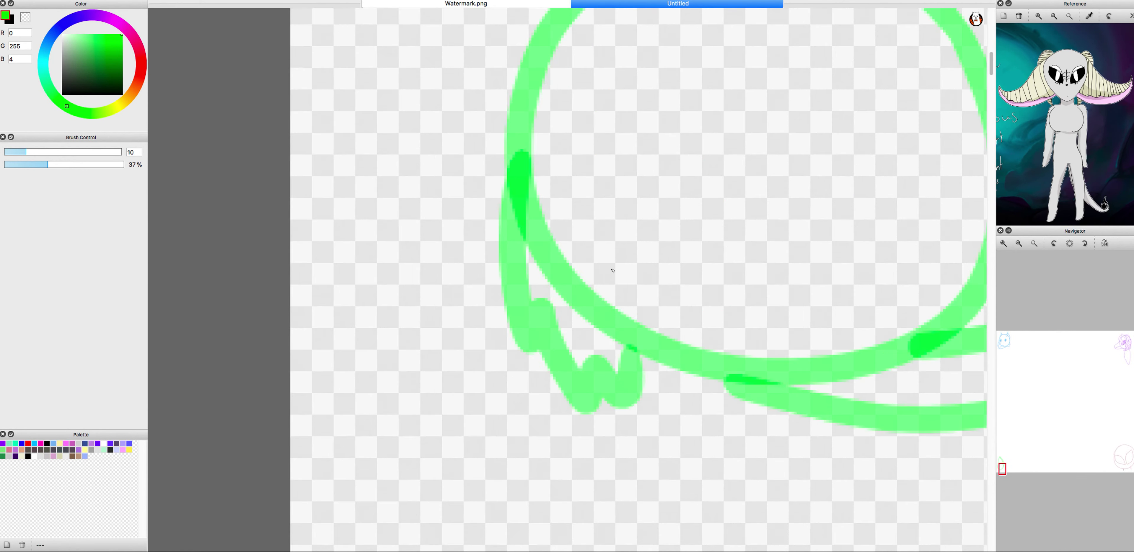
key(super+minus)
drag(647, 212, 551, 361)
key(super+z)
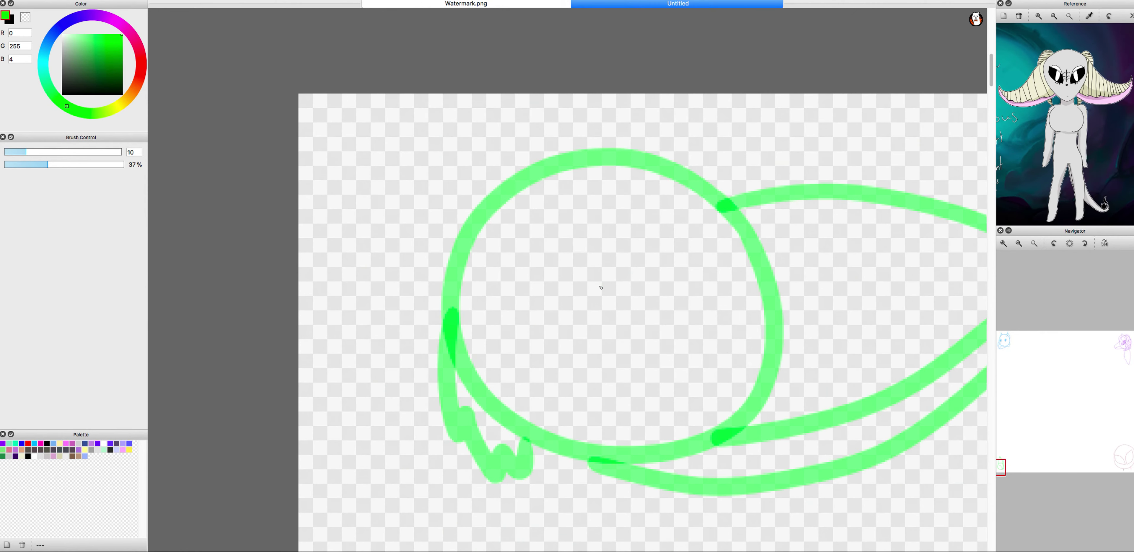
key(super+plus)
key(super+plus)
drag(431, 375, 759, 324)
key(super+minus)
key(super+minus)
key(super+minus)
key(super+minus)
key(super+minus)
key(super+minus)
key(super+plus)
key(super+plus)
key(super+plus)
key(super+minus)
key(super+minus)
key(super+minus)
key(super+Left)
key(super+0)
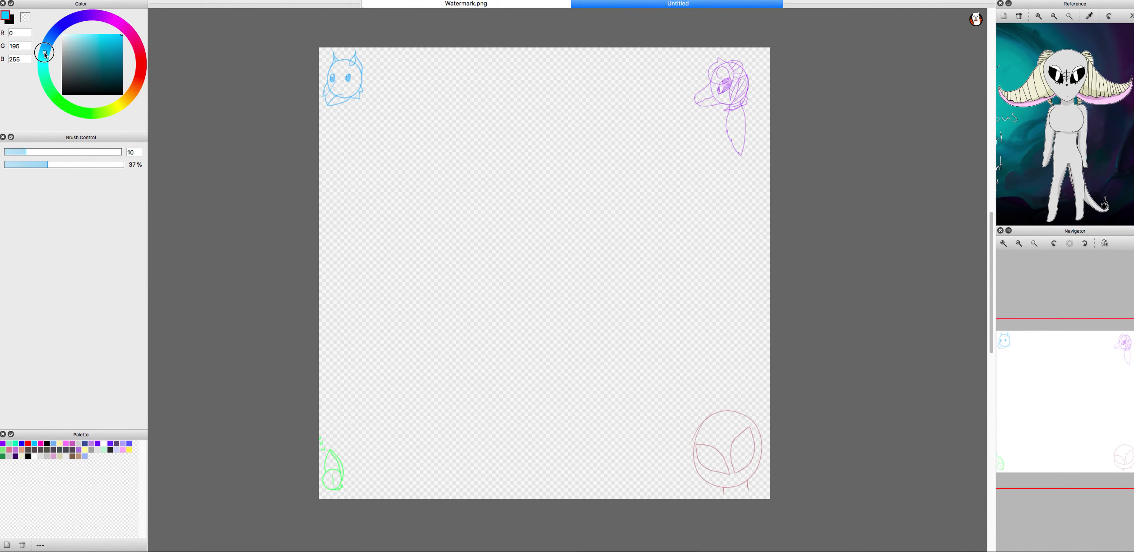
Step: Set the brush color to cyan (0, 248, 255) and sketch a round head outline below the blue creature
drag(533, 236, 320, 258)
key(super+plus)
key(super+plus)
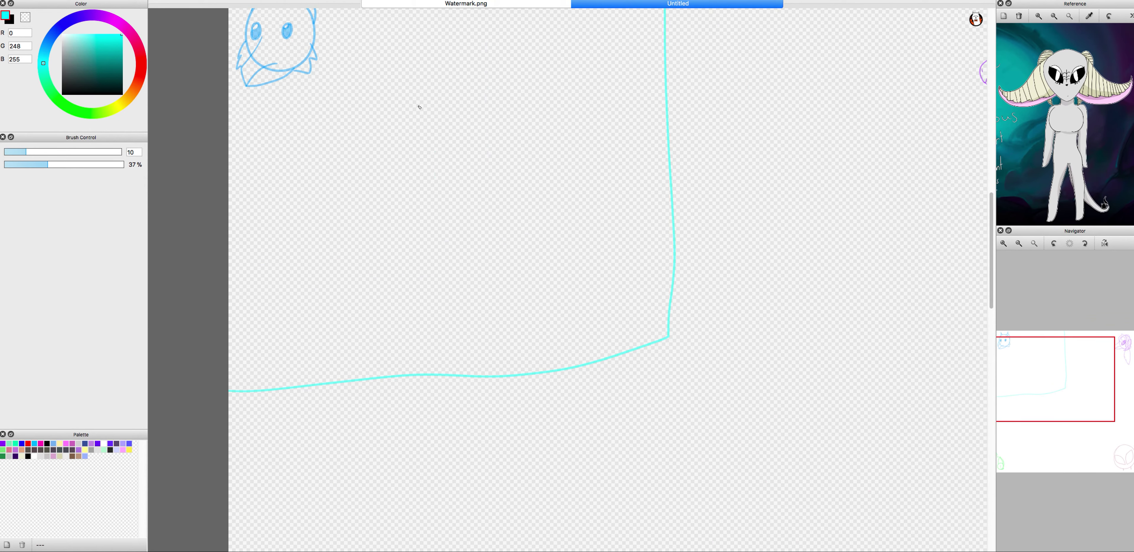
key(super+plus)
drag(397, 94, 418, 104)
Step: Sketch two curved bands across the cyan head from edge to edge
key(super+plus)
key(super+plus)
drag(284, 185, 347, 68)
key(super+minus)
key(super+z)
drag(249, 144, 495, 135)
drag(257, 231, 484, 204)
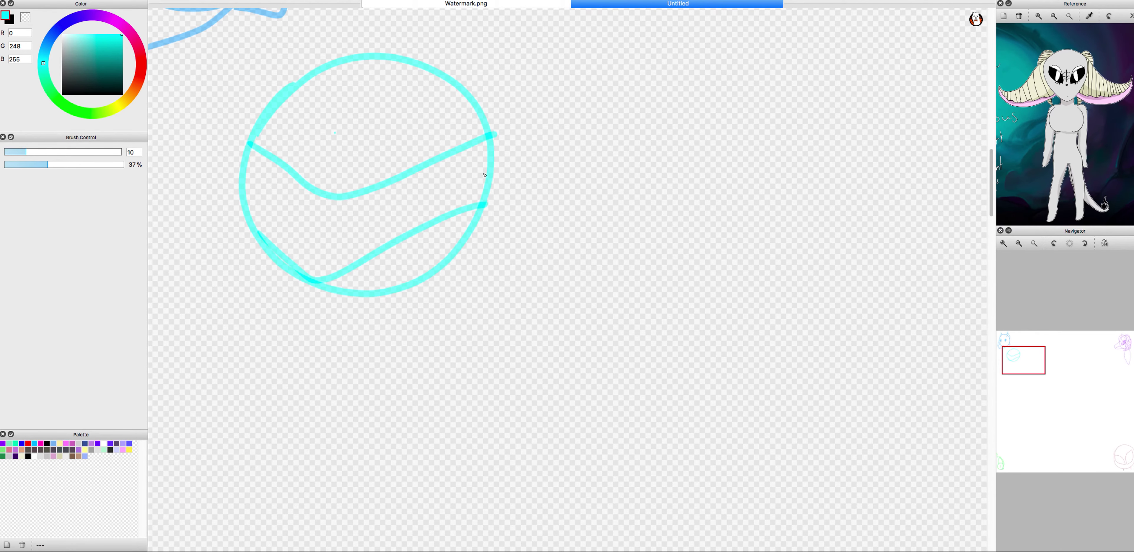
Step: Sketch a slanted angular eye with a short stroke above it in the cyan head and darken its inside
key(super+plus)
drag(253, 225, 308, 348)
key(super+minus)
key(super+plus)
key(super+plus)
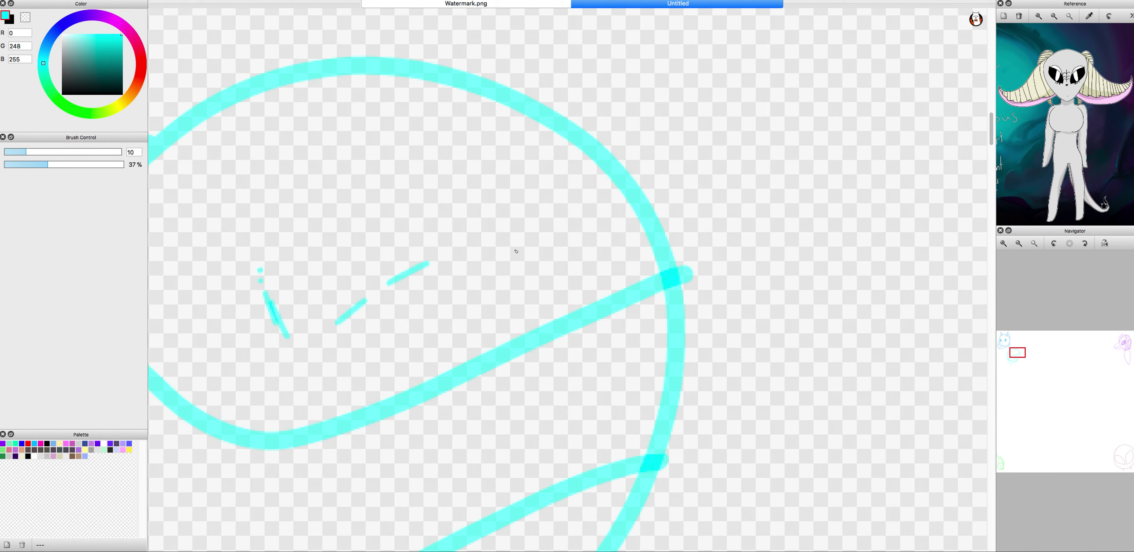
drag(260, 255, 482, 256)
scroll(457, 264, down, 1)
drag(300, 285, 352, 180)
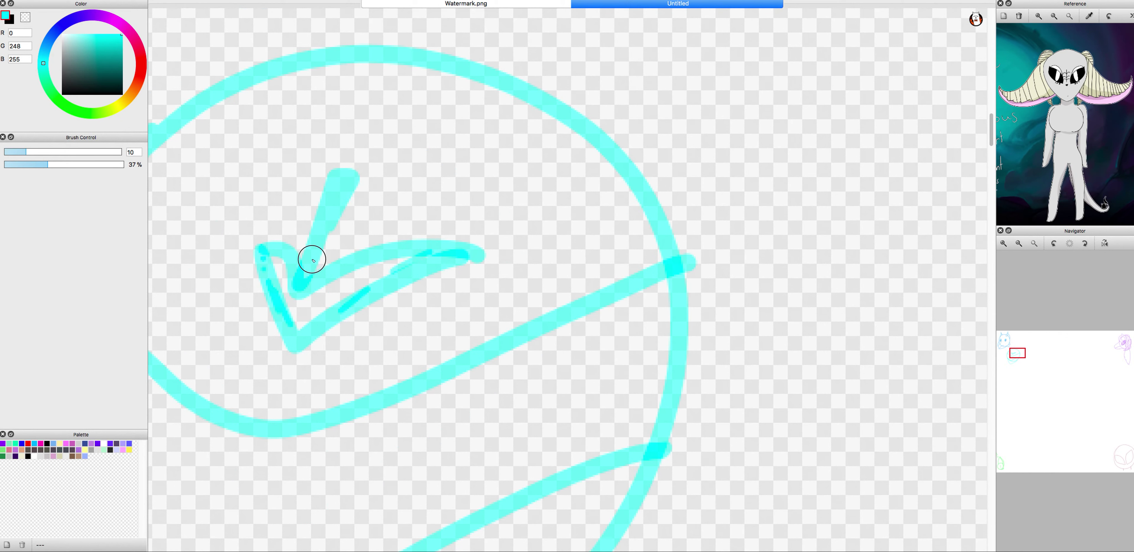
drag(285, 295, 453, 257)
key(super+plus)
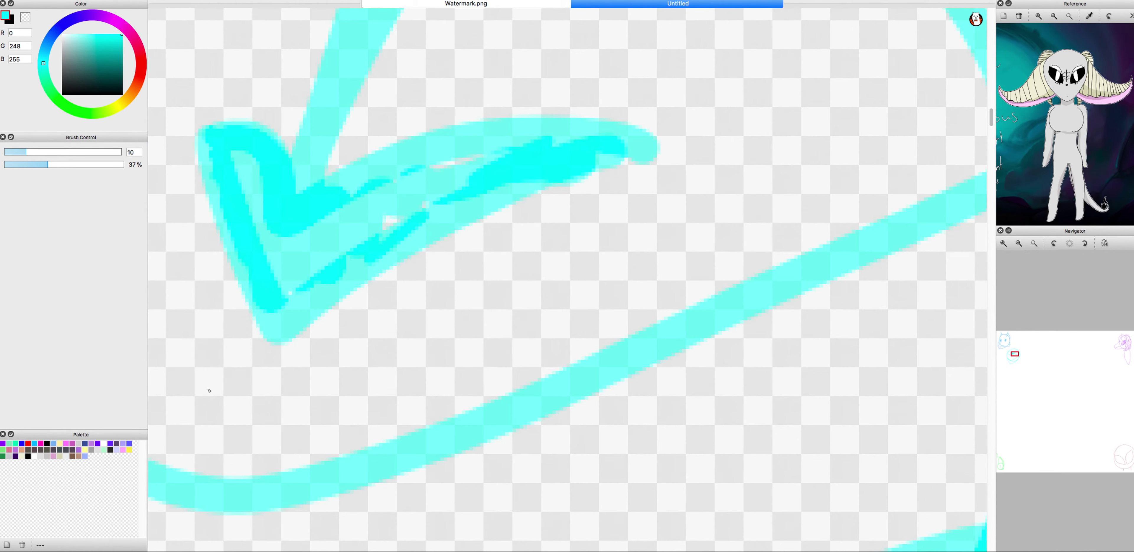
Step: Add small marks below the cyan creature's eye and a pointed chin under its head
key(super+minus)
key(super+minus)
key(super+plus)
key(super+plus)
drag(278, 221, 266, 321)
drag(326, 397, 335, 414)
key(super+minus)
key(super+minus)
key(super+minus)
Step: Set the brush color to light blue (0, 195, 255) and sketch a large round head outline up and right of the cyan creature
click(44, 52)
key(super+plus)
key(super+plus)
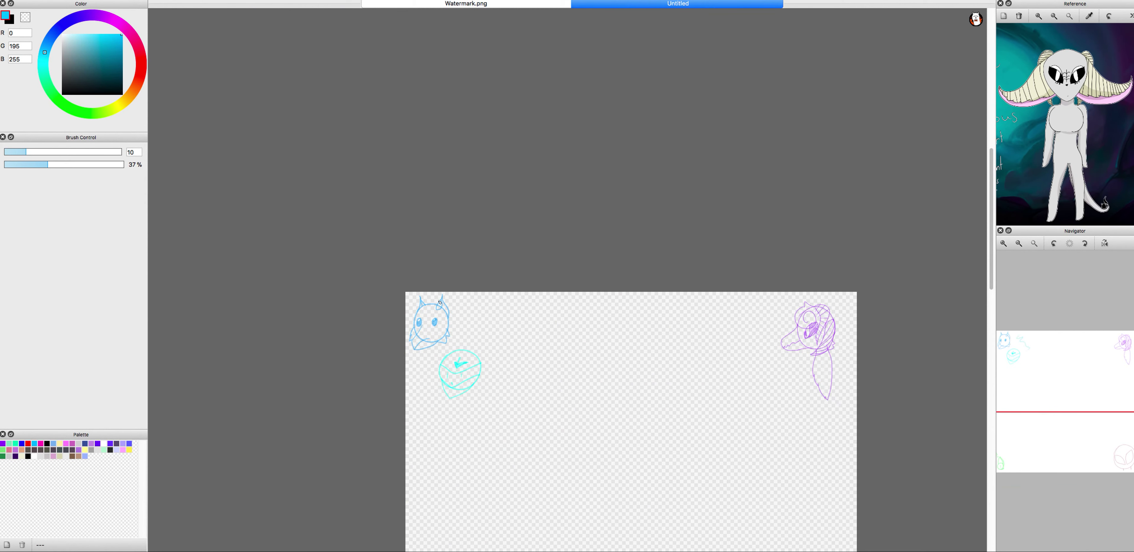
key(super+plus)
drag(579, 304, 615, 294)
key(super+plus)
key(super+plus)
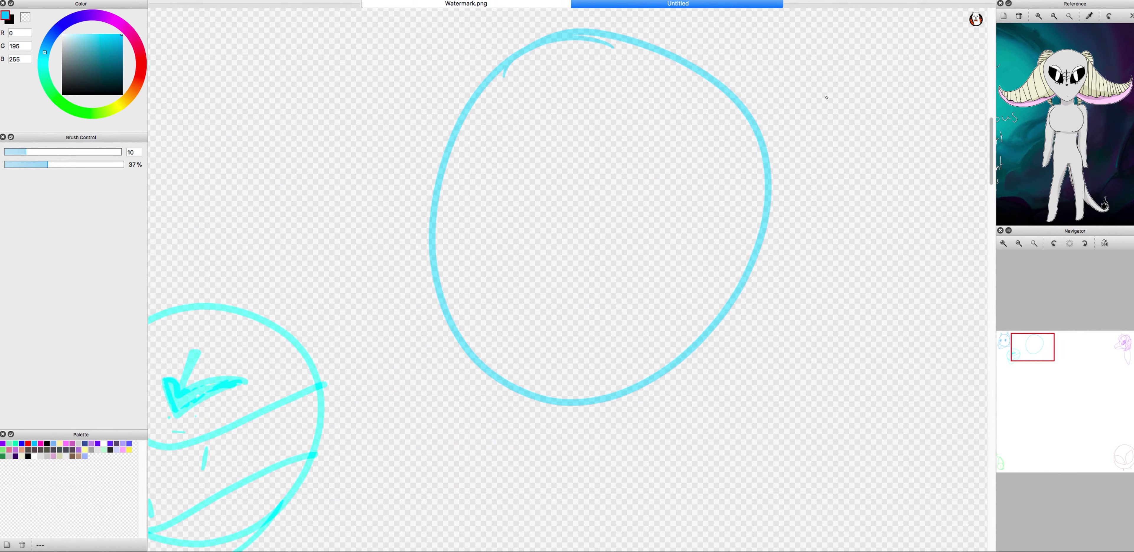
Step: Sketch a pointed ear on each side of the light blue head and a long curve sweeping up from its right side
drag(760, 132, 861, 11)
key(super+minus)
key(super+plus)
key(super+plus)
key(super+minus)
key(super+minus)
key(super+minus)
drag(435, 277, 610, 126)
key(super+plus)
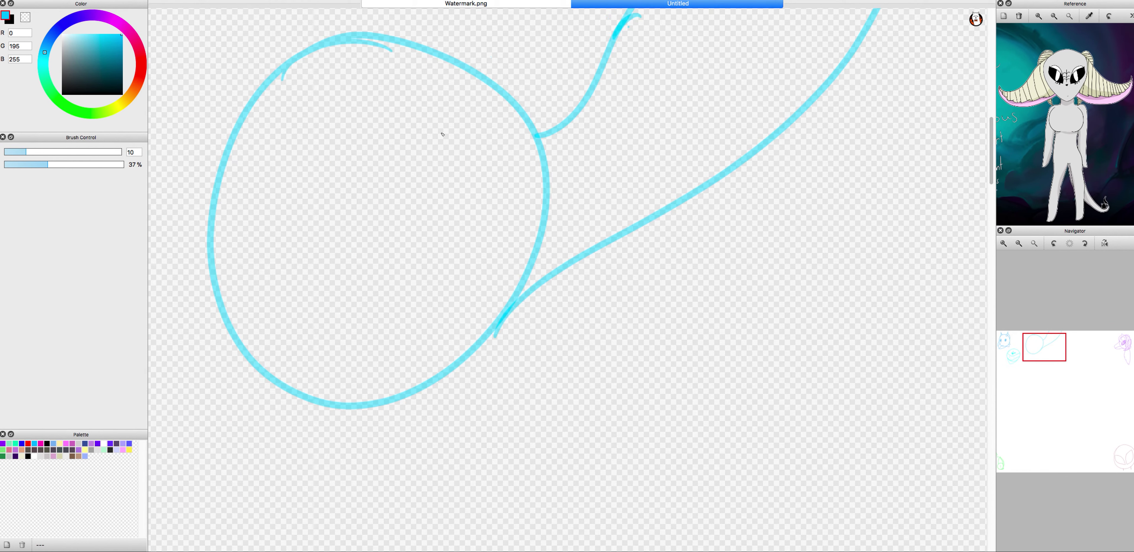
drag(500, 89, 554, 218)
drag(271, 80, 226, 250)
Step: Sketch two oval eyes and a small mouth inside the light blue head
drag(427, 158, 407, 246)
drag(346, 165, 324, 260)
drag(441, 145, 405, 185)
mouse_move(282, 143)
mouse_down()
mouse_move(265, 234)
mouse_move(268, 146)
mouse_up()
drag(344, 263, 362, 267)
Step: Lasso the light blue creature, scale it down and place it beside the blue creature at the canvas's top edge
key(super+plus)
key(super+minus)
key(super+minus)
key(super+minus)
key(super+minus)
key(super+plus)
key(super+plus)
mouse_move(489, 178)
mouse_down()
mouse_move(356, 119)
mouse_move(351, 140)
mouse_move(523, 82)
mouse_up()
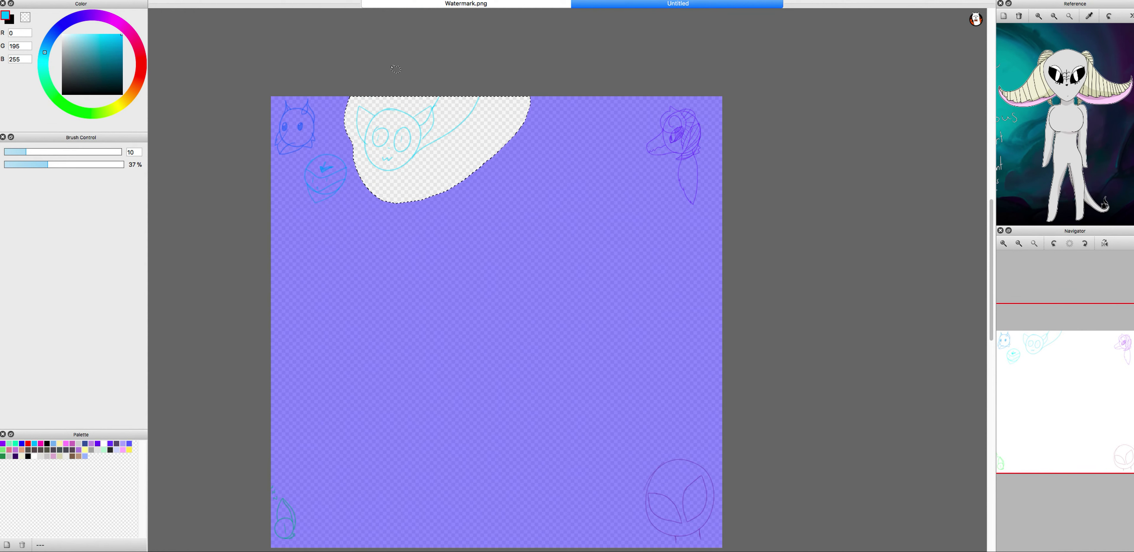
key(super+t)
drag(532, 185, 416, 130)
key(Return)
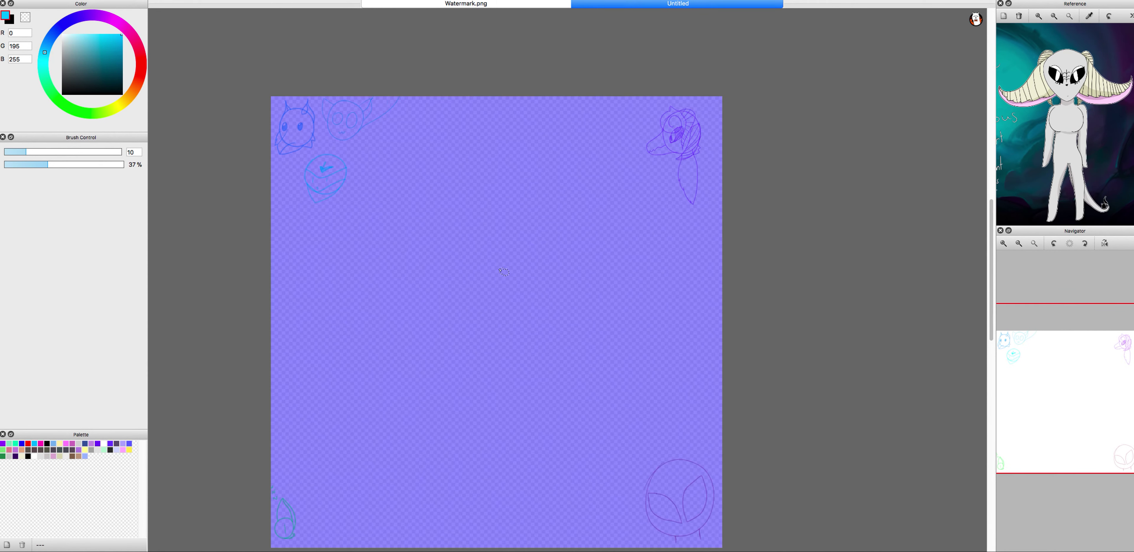
Step: Pick purple (160, 93, 229) from the existing creature and sketch a round head outline below and left of it
alt+click(678, 115)
scroll(630, 215, up, 4)
drag(630, 215, 742, 139)
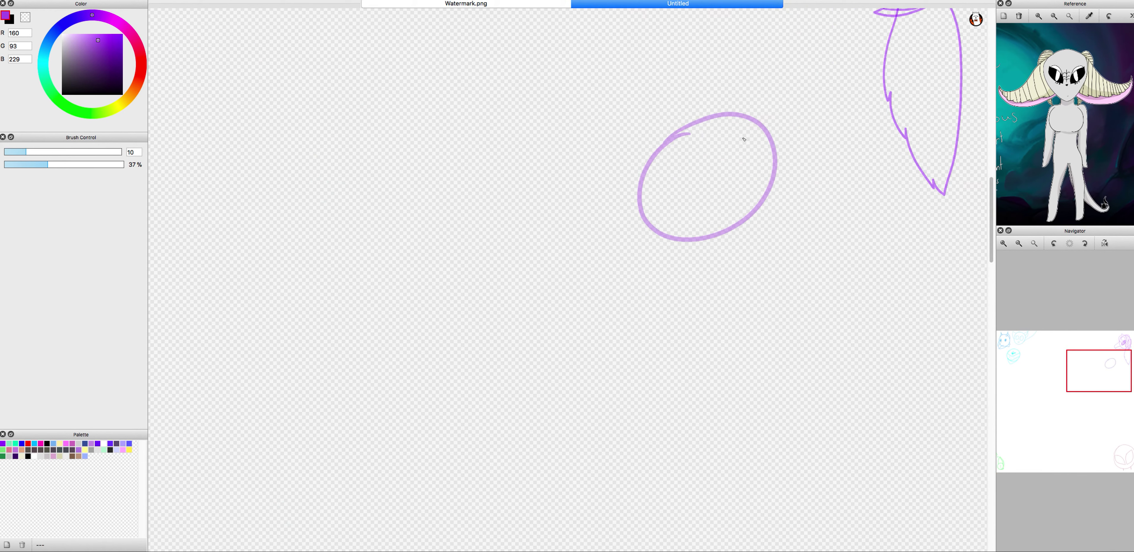
scroll(625, 170, up, 2)
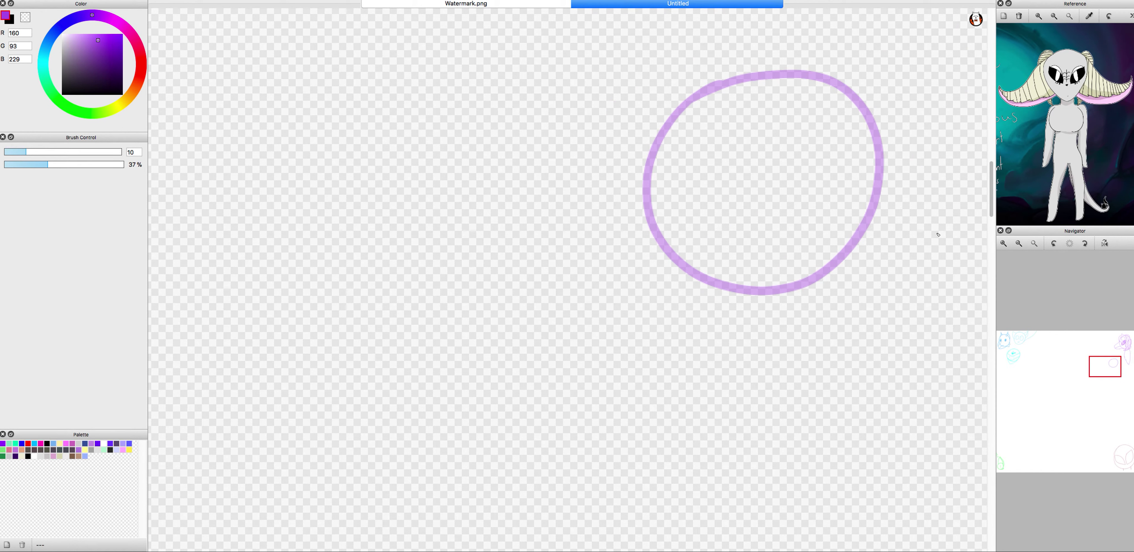
Step: Sketch large rounded ears on both sides of the new purple head
mouse_move(687, 110)
mouse_down()
mouse_move(509, 41)
mouse_move(641, 180)
mouse_up()
key(super+z)
drag(872, 74, 886, 157)
scroll(776, 309, up, 4)
drag(874, 247, 863, 321)
Step: Sketch shoulders below the new purple head, resting on a slanted ledge line
mouse_move(711, 252)
mouse_down()
mouse_move(696, 311)
mouse_move(463, 488)
mouse_up()
scroll(689, 303, down, 1)
mouse_move(806, 271)
mouse_down()
mouse_move(950, 294)
mouse_move(933, 496)
mouse_up()
scroll(674, 418, down, 4)
scroll(675, 348, up, 4)
Step: Sketch a wide-open eye, a winking eye and a toothy open mouth on the new purple head
drag(626, 359, 708, 329)
mouse_move(744, 289)
mouse_down()
mouse_move(762, 318)
mouse_move(861, 288)
mouse_up()
drag(630, 358, 696, 423)
drag(803, 169, 785, 167)
mouse_move(546, 194)
mouse_down()
mouse_move(552, 297)
mouse_move(541, 247)
mouse_up()
drag(815, 124, 907, 165)
scroll(695, 305, down, 2)
mouse_move(551, 172)
mouse_down()
mouse_move(580, 143)
mouse_move(546, 251)
mouse_up()
scroll(695, 304, up, 2)
Step: Sketch a speech bubble left of the winking purple creature with a short handwritten exclamation inside
scroll(484, 212, up, 4)
drag(436, 203, 431, 271)
mouse_move(476, 225)
mouse_down()
mouse_move(559, 273)
mouse_move(660, 286)
mouse_up()
drag(458, 275, 458, 317)
drag(502, 286, 502, 328)
scroll(593, 211, down, 5)
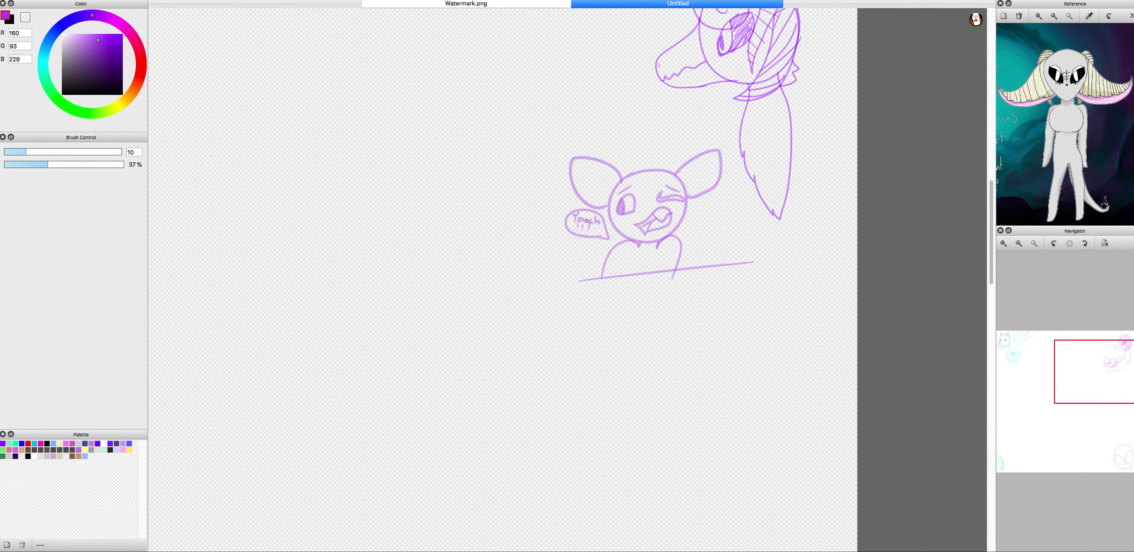
Step: Set the brush color to dark purple (114, 71, 158) and sketch a rounded head outline left of the top-right creature
scroll(558, 237, up, 5)
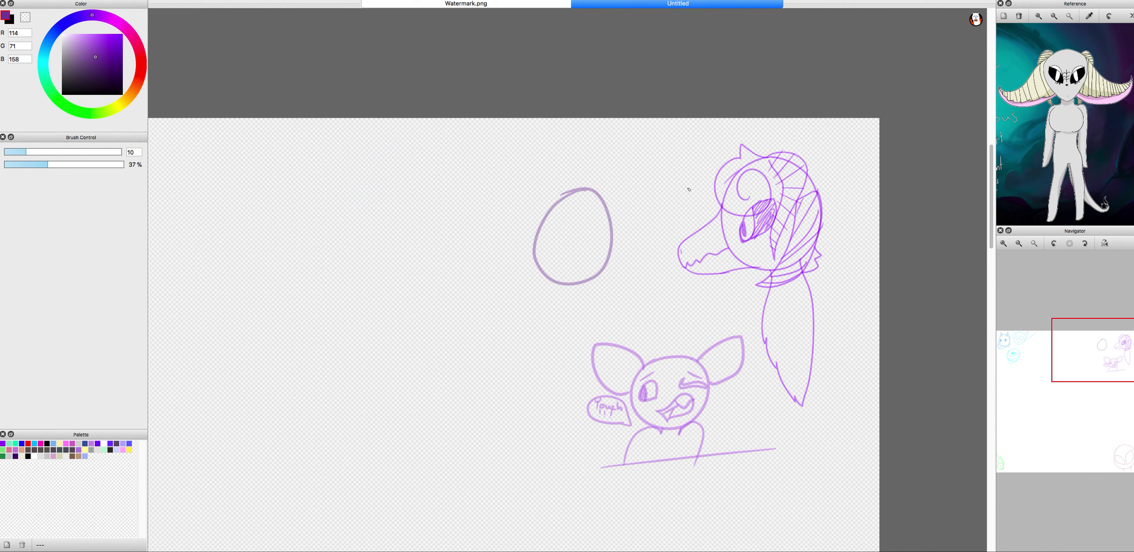
mouse_move(585, 151)
mouse_down()
mouse_move(581, 248)
mouse_move(586, 150)
mouse_up()
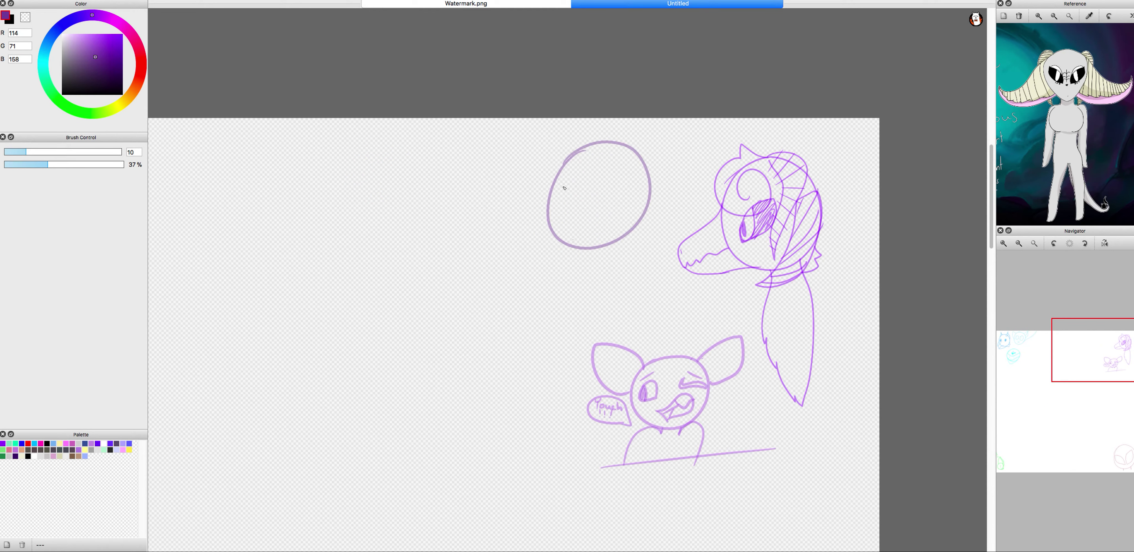
scroll(565, 188, up, 5)
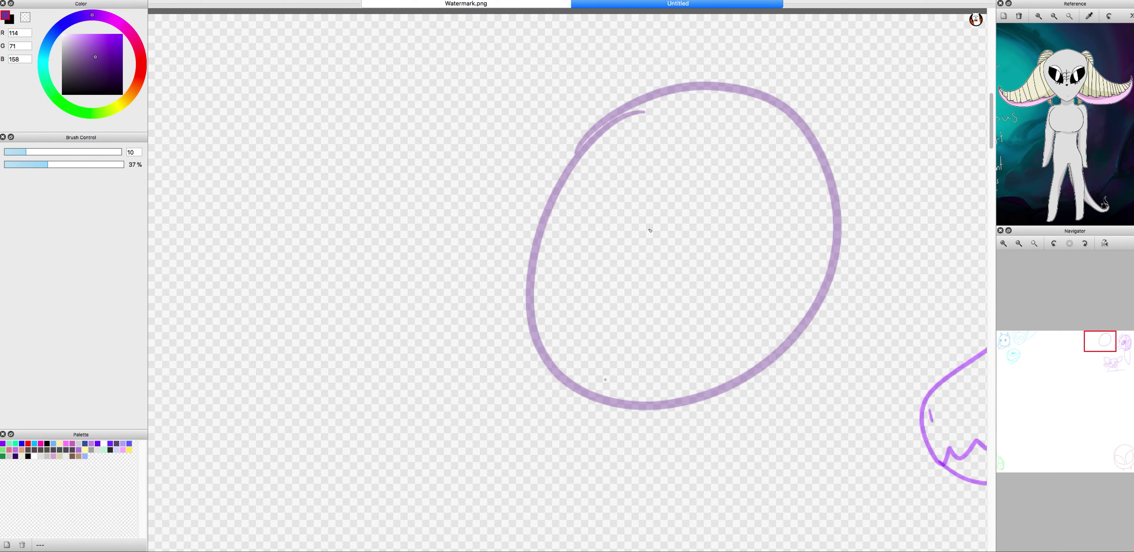
Step: Sketch a large oval eye inside the dark purple head
drag(632, 210, 640, 186)
scroll(668, 250, down, 5)
scroll(533, 511, up, 5)
drag(531, 317, 330, 284)
key(ctrl+z)
drag(532, 299, 415, 370)
key(ctrl+z)
Step: Sketch a long snout with open jaws extending from the left side of the dark purple head
scroll(504, 342, up, 2)
mouse_move(544, 266)
mouse_down()
mouse_move(327, 274)
mouse_move(618, 538)
mouse_up()
scroll(717, 402, down, 4)
scroll(734, 414, up, 4)
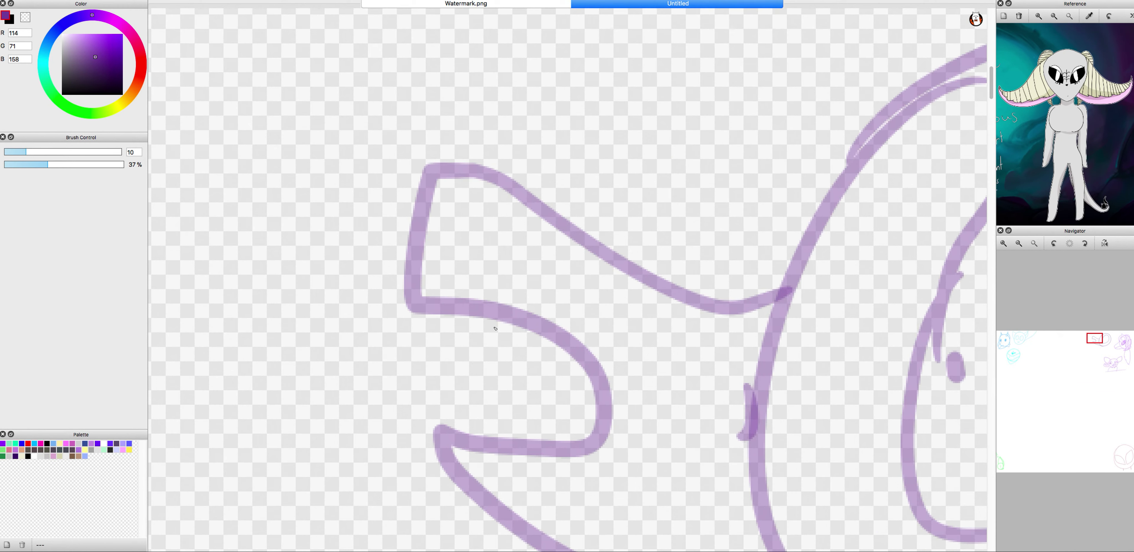
drag(504, 314, 585, 345)
Step: Add detail lines and jagged fur along the back of the dark purple head
scroll(586, 346, up, 2)
drag(855, 318, 669, 421)
drag(889, 326, 726, 445)
scroll(853, 139, down, 3)
mouse_move(909, 197)
mouse_down()
mouse_move(954, 274)
mouse_move(749, 401)
mouse_up()
scroll(705, 265, down, 6)
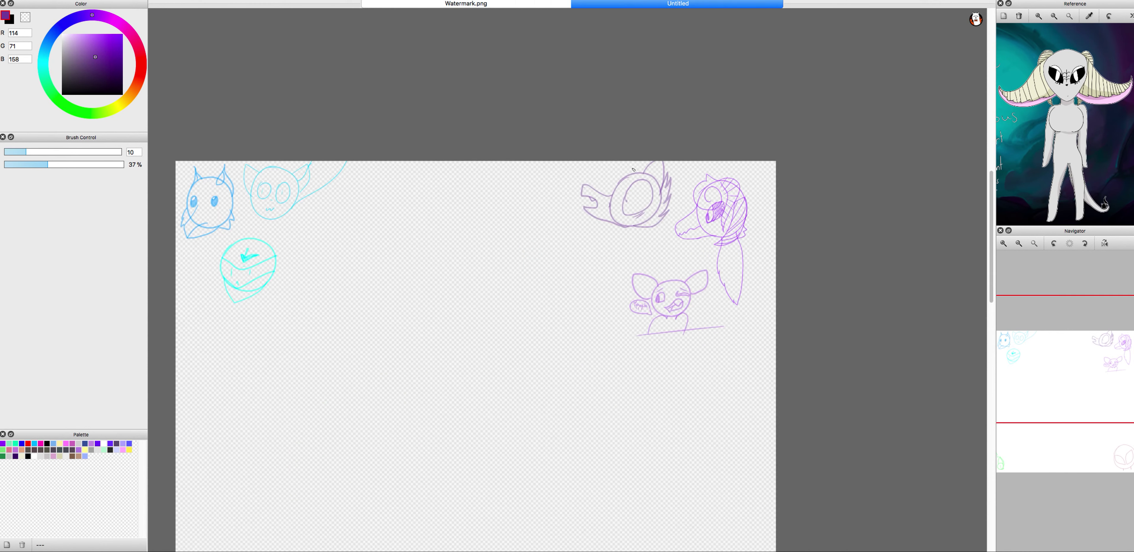
Step: Set the brush color to mint green (0, 255, 127) and sketch a round head outline right of the green creature
scroll(397, 507, up, 5)
click(50, 88)
click(121, 35)
scroll(447, 438, up, 3)
drag(490, 324, 565, 362)
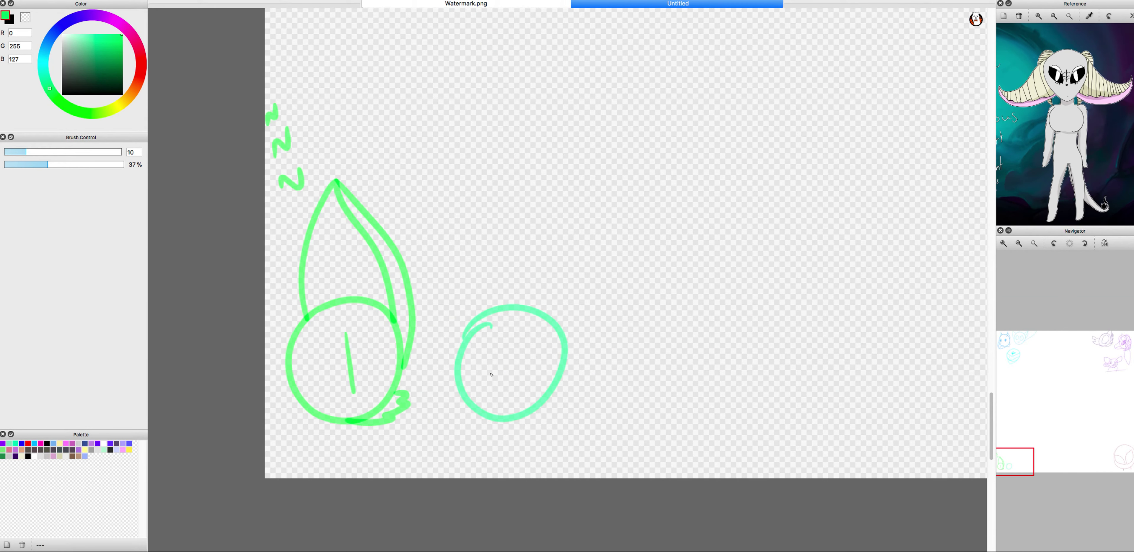
Step: Sketch a forked ear on the upper right of the mint head and a slanted oval eye with a round pupil
scroll(498, 438, up, 3)
mouse_move(568, 173)
mouse_down()
mouse_move(726, 64)
mouse_move(815, 43)
mouse_move(606, 372)
mouse_up()
drag(453, 256, 386, 388)
drag(383, 383, 439, 374)
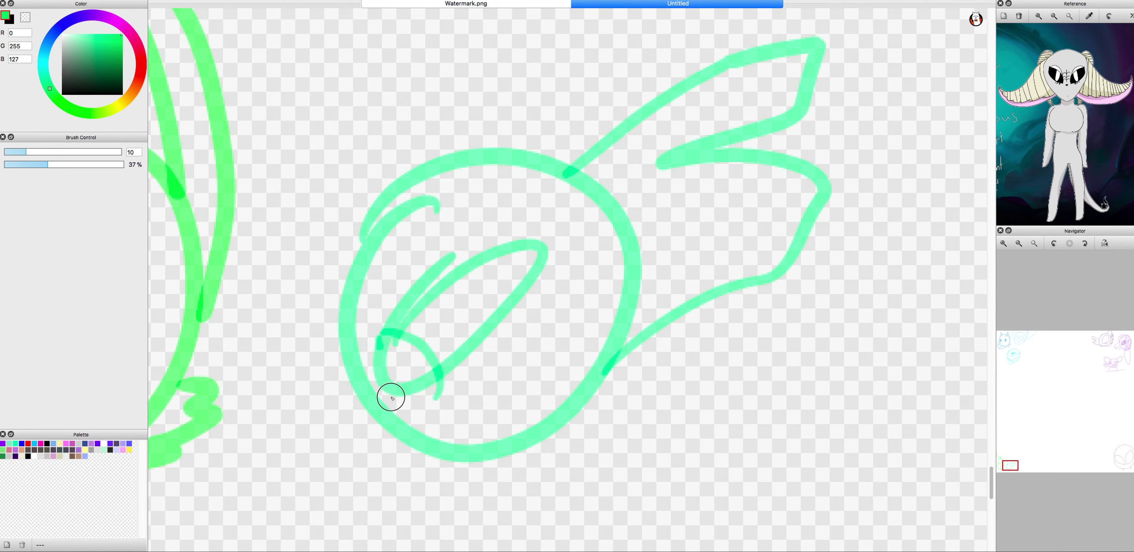
drag(383, 334, 436, 396)
Step: Sketch a curved outline down the mint head's left side and jagged fur tufts below it
drag(356, 277, 380, 533)
drag(403, 447, 375, 533)
drag(389, 454, 490, 526)
scroll(488, 507, down, 5)
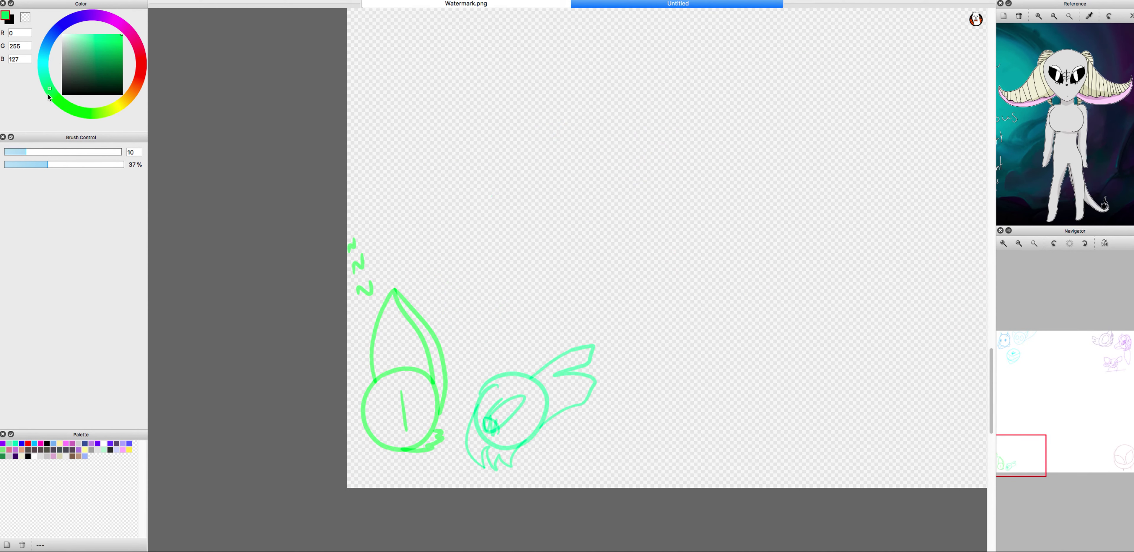
Step: Set the brush color to lime green (92, 255, 0) and sketch a round head outline above the two green creatures
drag(507, 189, 511, 190)
scroll(506, 253, up, 3)
drag(264, 480, 544, 198)
scroll(405, 271, down, 2)
scroll(405, 271, up, 2)
Step: Sketch a curved, rounded muzzle shape across the lower half of the lime head, with short lines running down to the chin
mouse_move(397, 409)
mouse_down()
mouse_move(352, 416)
mouse_move(408, 455)
mouse_up()
scroll(453, 392, up, 2)
key(ctrl+z)
mouse_move(304, 436)
mouse_down()
mouse_move(549, 440)
mouse_move(445, 529)
mouse_up()
drag(477, 401, 468, 410)
drag(374, 454, 438, 524)
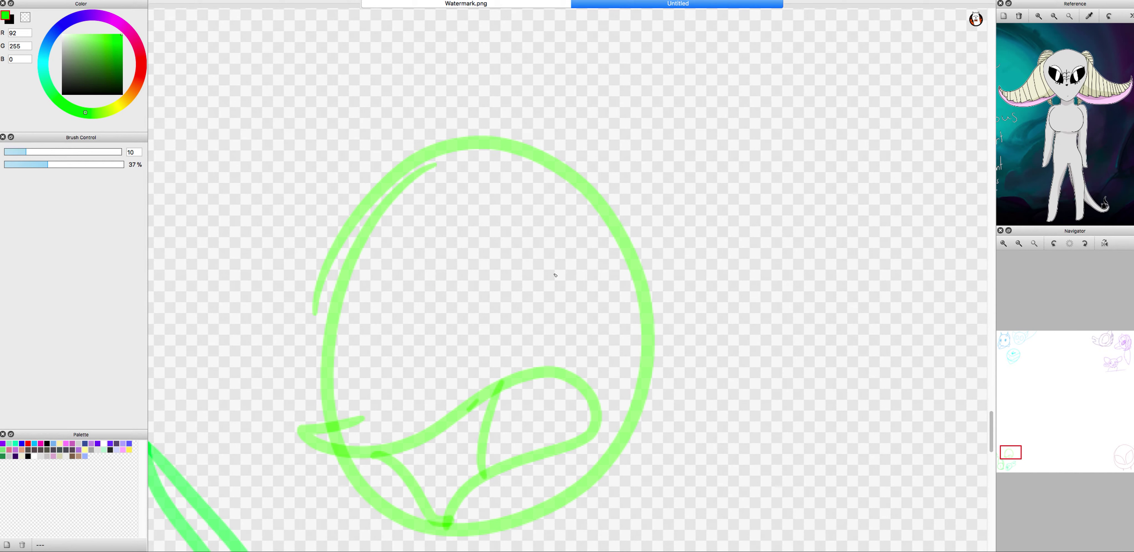
Step: Add a slanted brow line with two short vertical eye strokes to the lime head and finish its surrounding outline strokes
drag(592, 277, 354, 306)
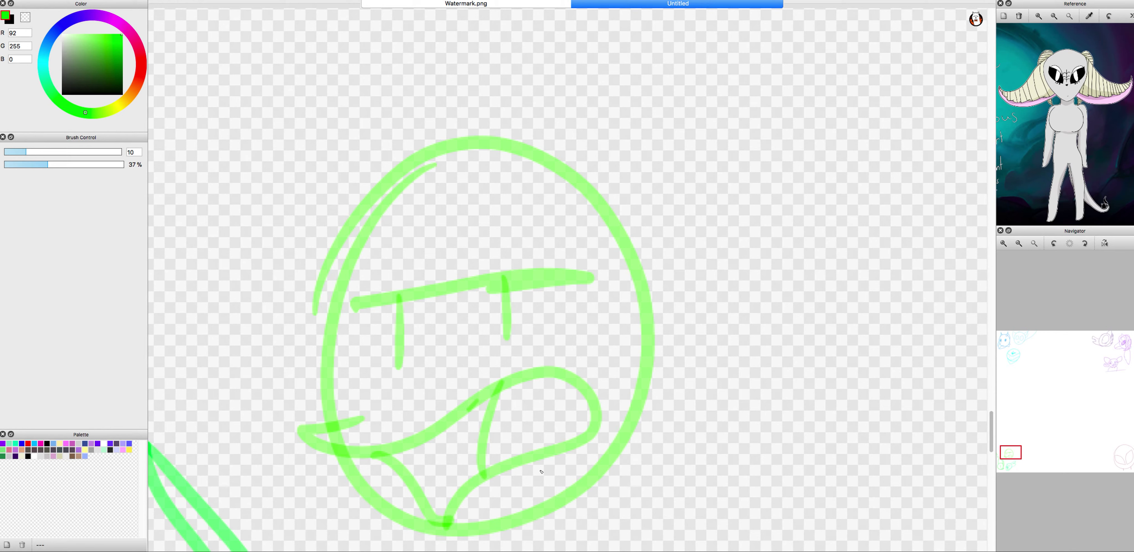
mouse_move(355, 208)
mouse_down()
mouse_move(302, 522)
mouse_move(419, 550)
mouse_up()
mouse_move(542, 151)
mouse_down()
mouse_move(655, 223)
mouse_move(572, 550)
mouse_up()
scroll(515, 436, down, 2)
Step: Set the brush color to hot pink (255, 0, 106) and sketch a round head with a neck line left of the brownish alien head
scroll(554, 323, down, 4)
click(141, 35)
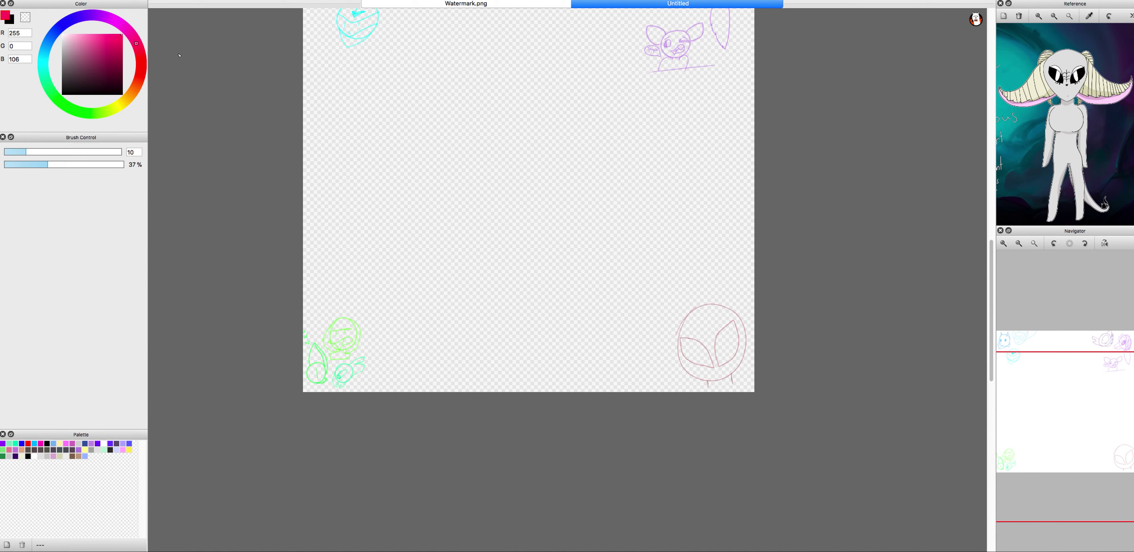
scroll(722, 343, up, 4)
drag(304, 116, 335, 104)
scroll(365, 282, up, 2)
drag(477, 241, 486, 284)
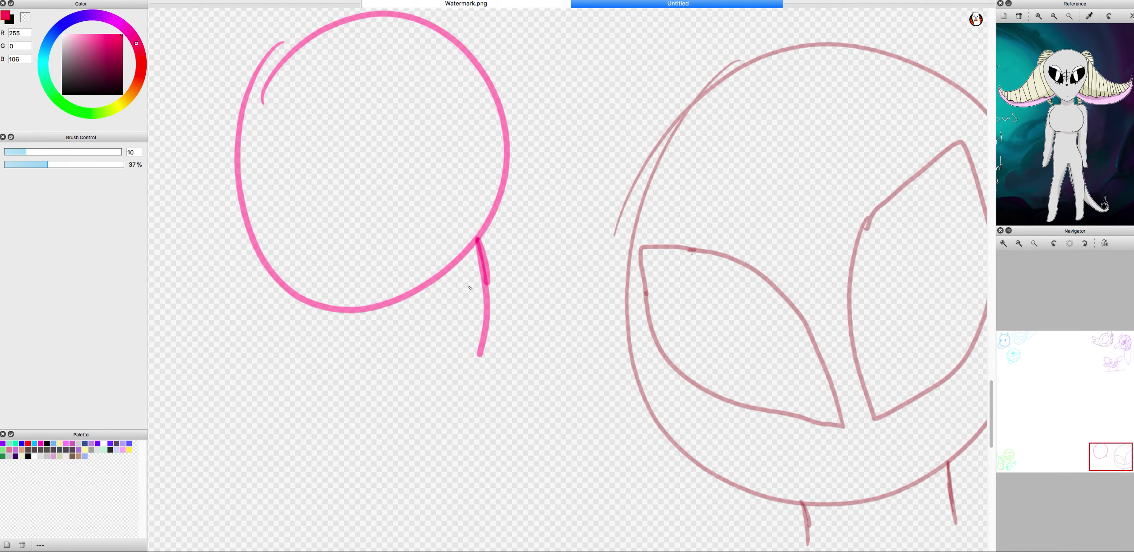
Step: Sketch a curved pointed horn on the upper left of the pink head and close off its base
drag(295, 78, 266, 166)
scroll(800, 529, down, 2)
key(super+z)
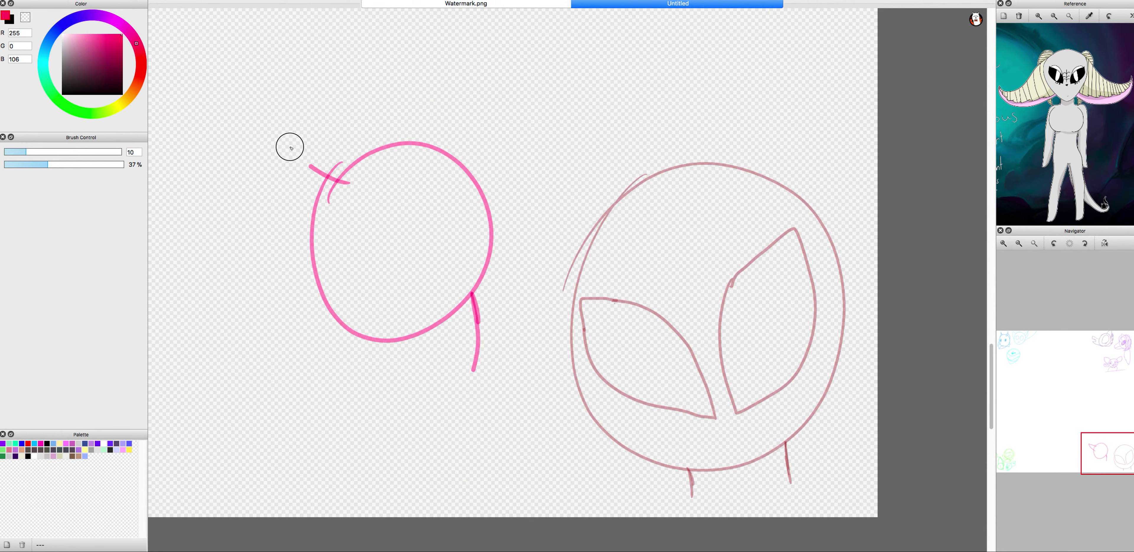
key(super+z)
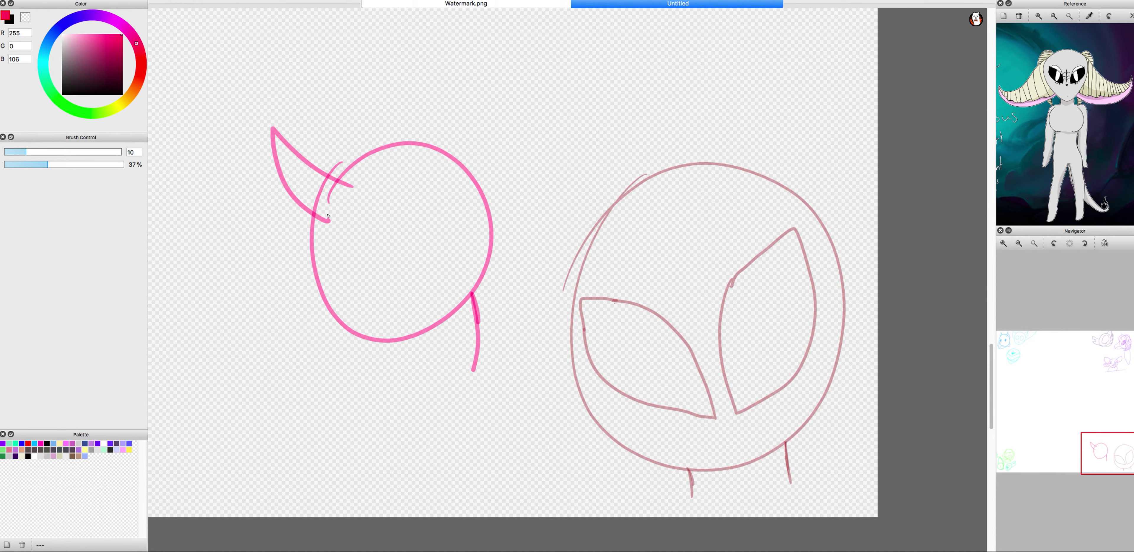
scroll(328, 216, up, 3)
drag(556, 396, 396, 352)
Step: Sketch a rounded muzzle on the pink head's lower left with small dash marks near its tip
scroll(396, 352, down, 3)
mouse_move(288, 245)
mouse_down()
mouse_move(348, 410)
mouse_move(334, 449)
mouse_up()
scroll(400, 398, up, 5)
key(super+z)
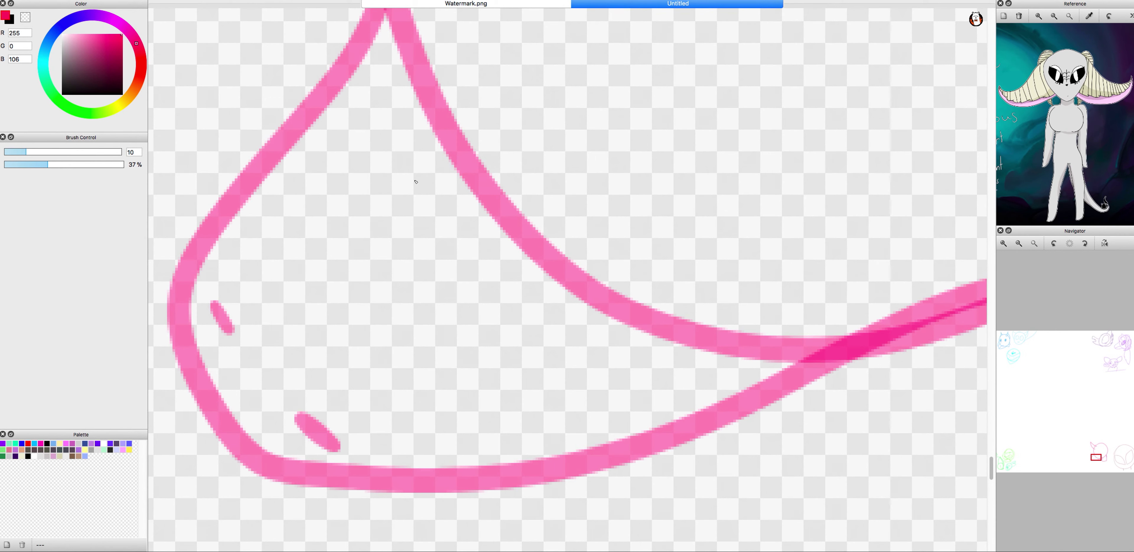
Step: Draw a flowing mane with jagged locks around the pink head and a half-round eye with a flat upper lid
scroll(458, 238, down, 5)
mouse_move(379, 396)
mouse_down()
mouse_move(530, 463)
mouse_move(443, 372)
mouse_up()
scroll(443, 373, up, 3)
drag(544, 308, 484, 403)
key(super+z)
click(370, 325)
drag(368, 302, 367, 310)
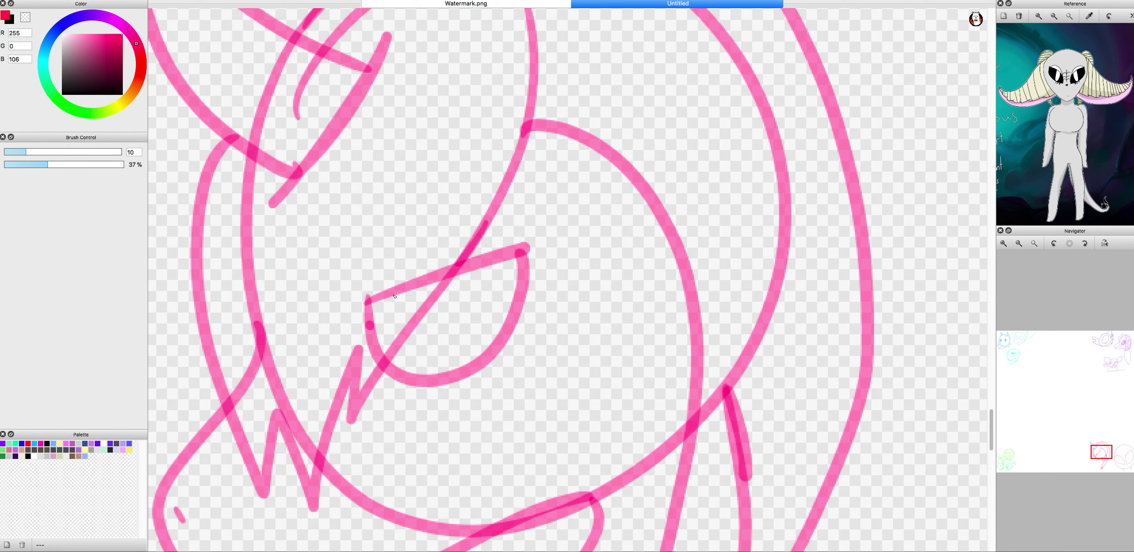
Step: Undo the last muzzle mark and sketch a rounded open loop near the muzzle's lower edge
scroll(383, 298, up, 3)
key(super+z)
drag(262, 339, 344, 330)
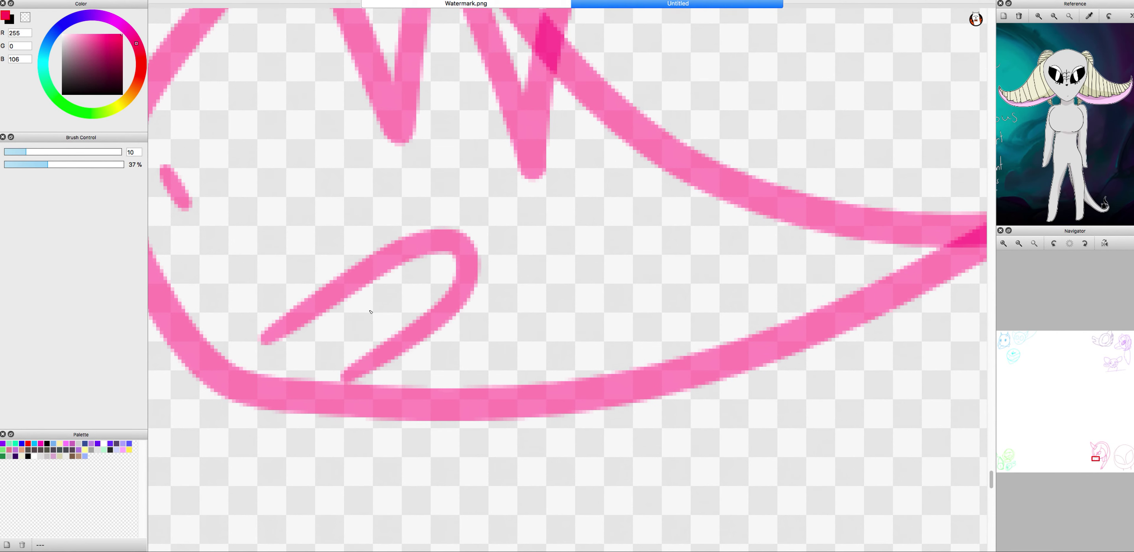
Step: Draw a V-shaped speech tail above the pink unicorn head and handwrite "I'm not" beside it
scroll(443, 218, down, 5)
scroll(443, 217, up, 3)
drag(445, 251, 509, 288)
drag(466, 163, 476, 241)
drag(485, 158, 483, 172)
drag(494, 227, 512, 201)
drag(623, 204, 621, 206)
drag(643, 120, 649, 233)
drag(631, 196, 669, 195)
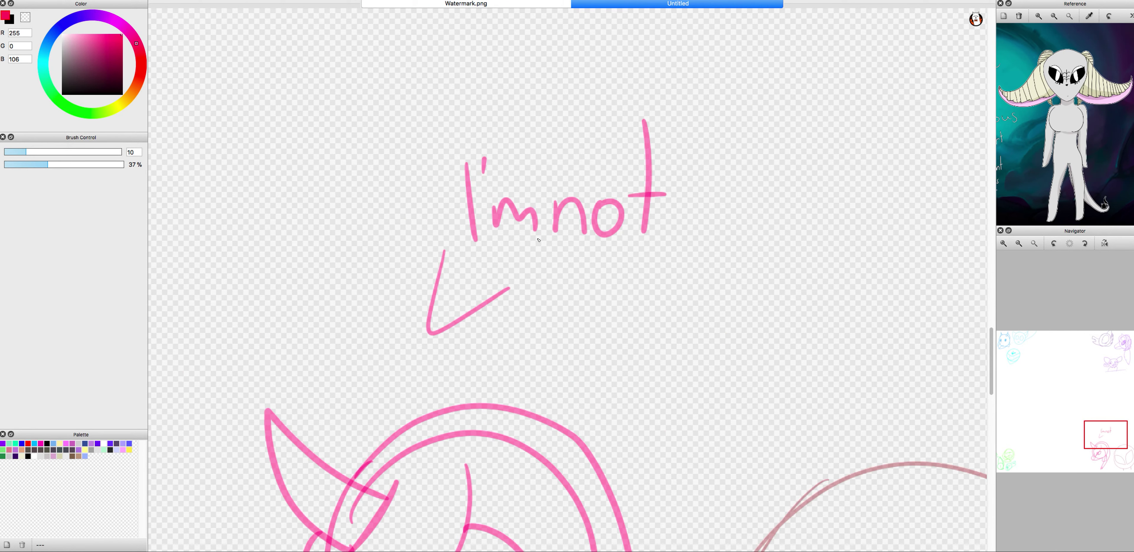
Step: Handwrite "from MLP" beneath the words "I'm not"
scroll(538, 216, up, 2)
drag(431, 356, 489, 296)
drag(416, 311, 457, 310)
mouse_move(483, 359)
mouse_down()
mouse_move(583, 324)
mouse_move(647, 353)
mouse_up()
drag(724, 266, 757, 367)
drag(773, 381, 780, 317)
scroll(723, 317, down, 5)
mouse_move(142, 67)
mouse_down()
mouse_move(142, 84)
mouse_move(141, 72)
mouse_up()
scroll(700, 331, up, 3)
mouse_move(702, 332)
mouse_down()
mouse_move(723, 298)
mouse_move(749, 292)
mouse_move(684, 185)
mouse_up()
key(super+z)
Step: Set the brush color to red (255, 0, 24) and sketch a round head with a small pointed mouth above the brownish alien head
click(142, 61)
scroll(742, 293, up, 3)
scroll(765, 477, up, 3)
drag(621, 354, 799, 421)
scroll(800, 420, up, 2)
scroll(690, 508, down, 2)
scroll(675, 416, up, 3)
drag(617, 379, 758, 374)
scroll(753, 343, down, 5)
scroll(641, 311, up, 2)
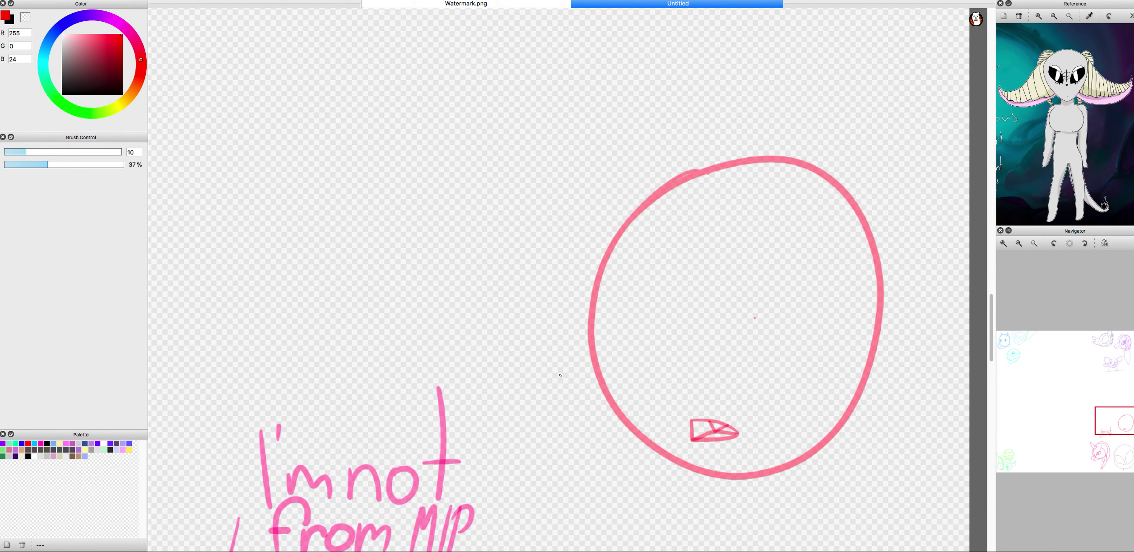
Step: Sketch two large pointed eyes with curved lower lids and short vertical pupil lines on the red head
scroll(560, 376, up, 3)
drag(689, 380, 861, 355)
drag(595, 428, 987, 378)
mouse_move(385, 390)
mouse_down()
mouse_move(516, 403)
mouse_move(537, 253)
mouse_move(363, 383)
mouse_up()
key(ctrl+z)
mouse_move(535, 414)
mouse_down()
mouse_move(482, 210)
mouse_move(351, 382)
mouse_up()
drag(496, 310, 489, 372)
drag(698, 310, 707, 369)
Step: Draw the red figure's neck and an angular neckline below it
scroll(692, 448, down, 3)
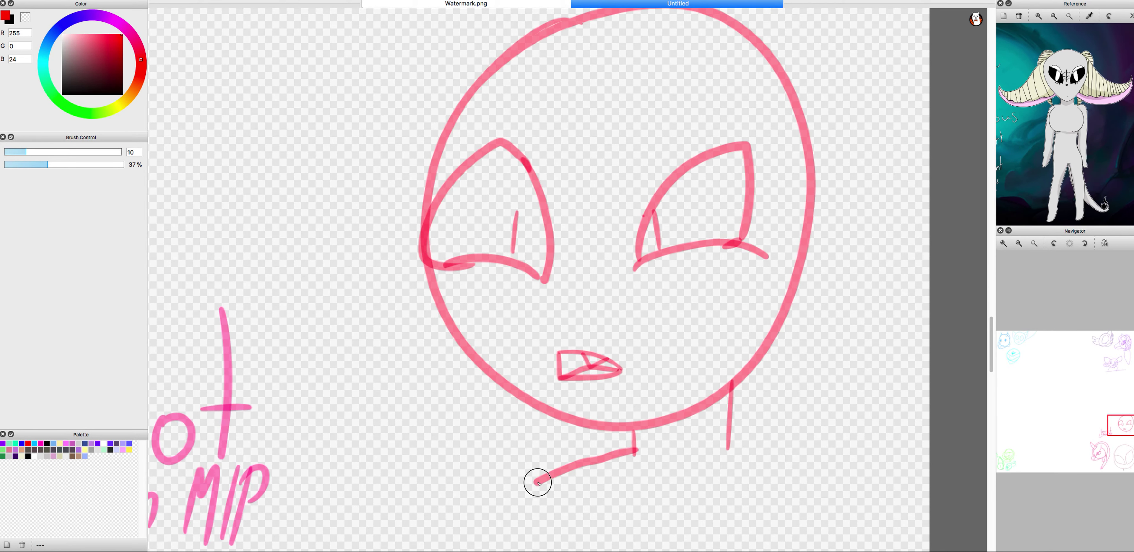
drag(537, 482, 777, 511)
drag(728, 447, 779, 512)
scroll(685, 434, down, 3)
Step: Sketch long hair with jagged tufts over the red head and extend the outline down around the shoulders
scroll(637, 216, up, 3)
mouse_move(639, 381)
mouse_down()
mouse_move(452, 534)
mouse_move(499, 196)
mouse_up()
drag(469, 230, 729, 438)
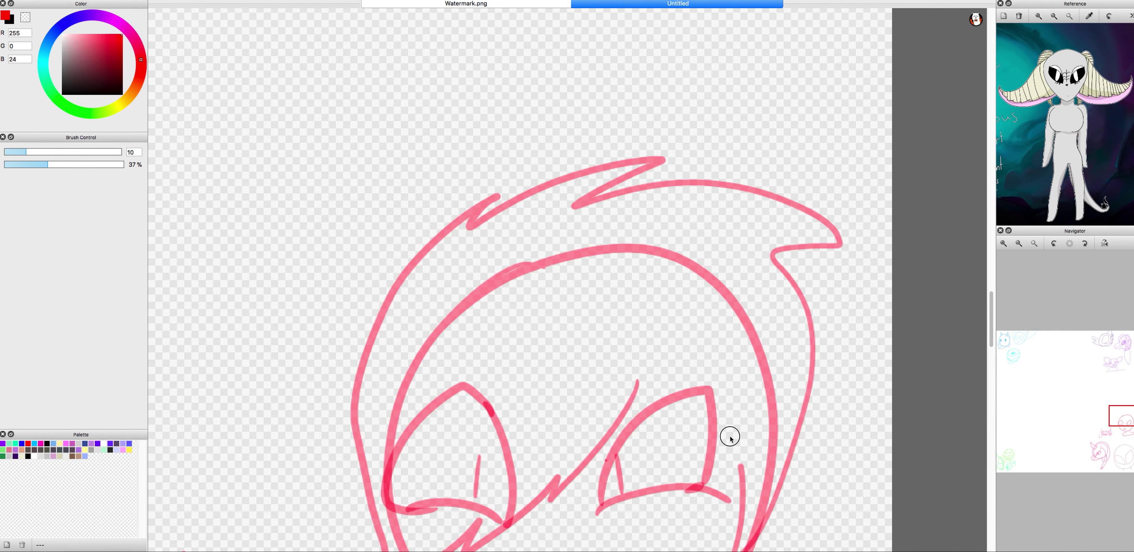
scroll(730, 439, down, 3)
drag(573, 432, 767, 548)
drag(766, 458, 727, 405)
Step: Set the brush color to violet (76, 0, 255) and sketch a round head outline left of the large-eared purple creature
scroll(187, 164, down, 5)
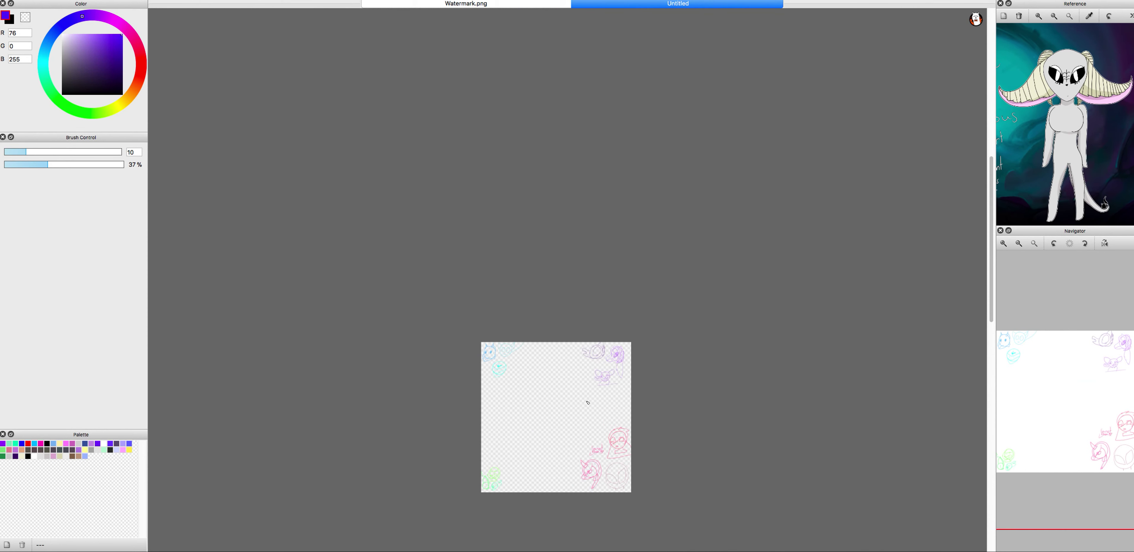
scroll(625, 322, up, 5)
scroll(427, 200, up, 5)
mouse_move(570, 126)
mouse_down()
mouse_move(628, 291)
mouse_move(679, 135)
mouse_move(577, 126)
mouse_up()
scroll(483, 319, down, 7)
scroll(484, 319, up, 2)
drag(361, 181, 477, 331)
key(super+z)
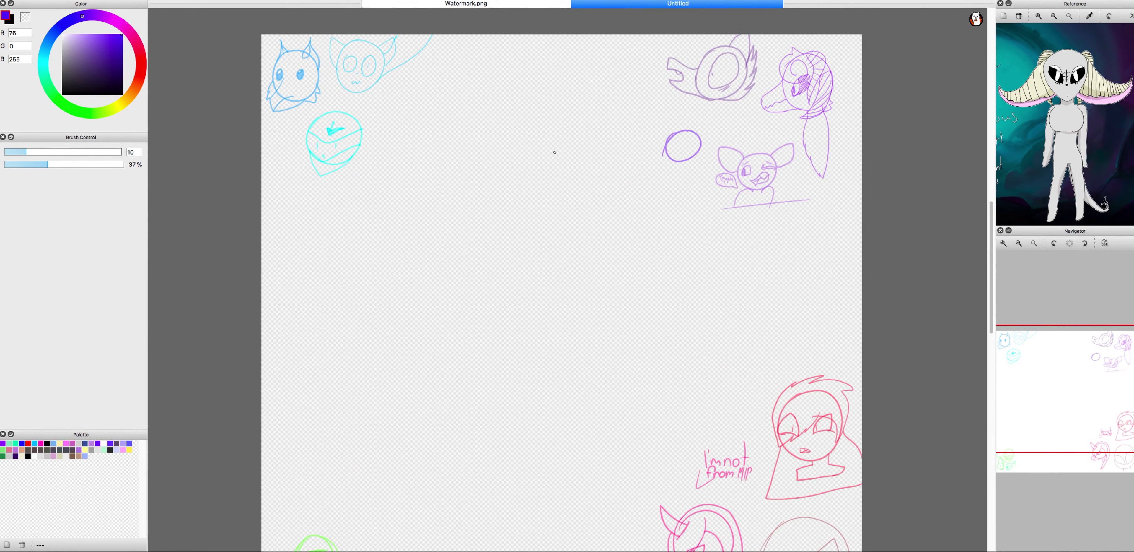
scroll(807, 480, up, 1)
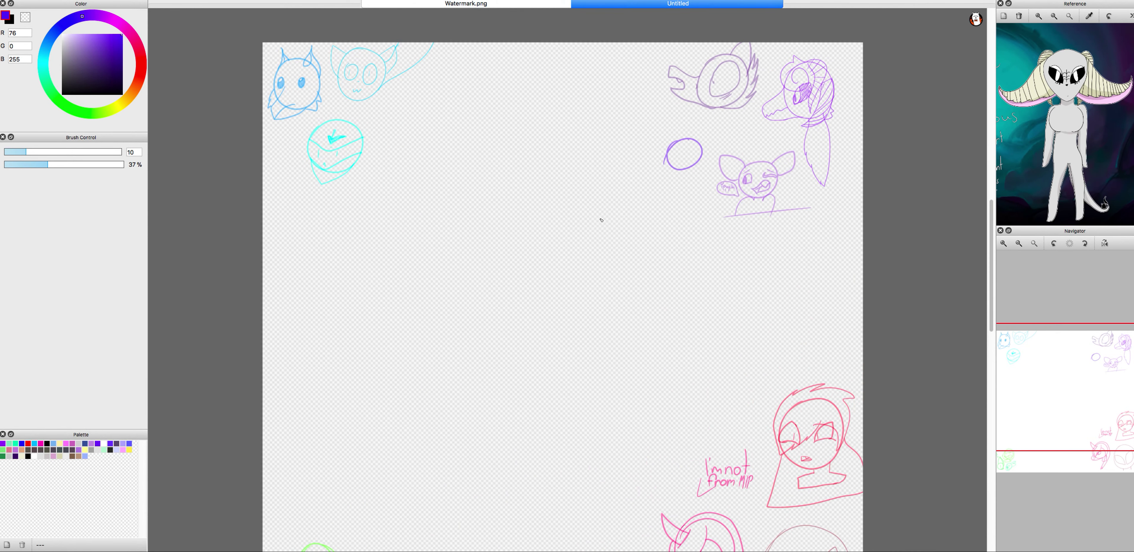
scroll(680, 134, up, 5)
key(super+z)
drag(598, 129, 495, 172)
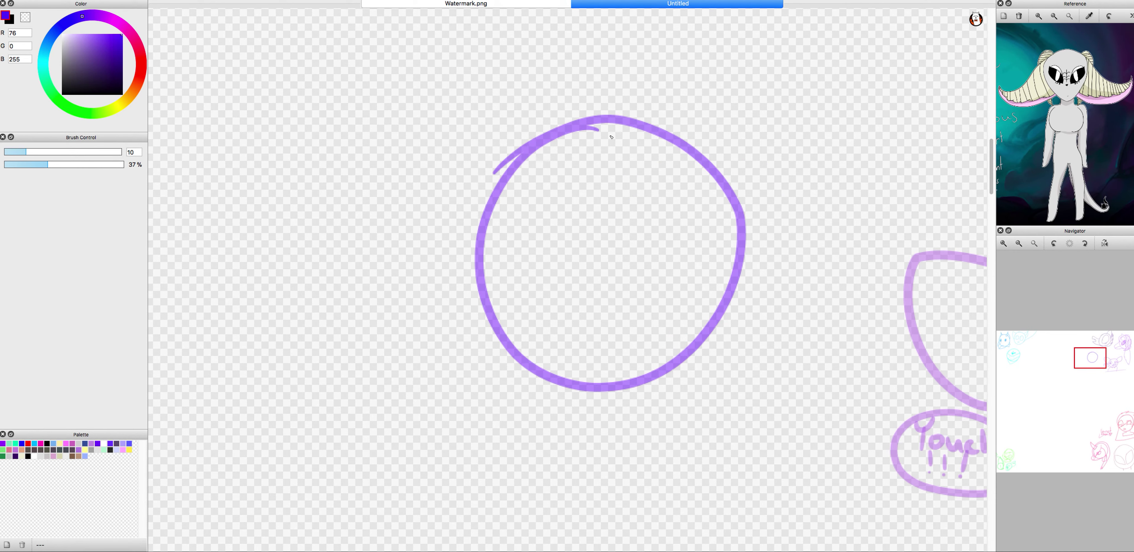
mouse_move(749, 210)
mouse_down()
mouse_move(443, 195)
mouse_move(652, 251)
mouse_up()
scroll(598, 223, up, 3)
mouse_move(383, 330)
mouse_down()
mouse_move(850, 210)
mouse_move(807, 514)
mouse_up()
scroll(554, 375, up, 3)
scroll(572, 229, down, 5)
mouse_move(555, 375)
mouse_down()
mouse_move(573, 229)
mouse_move(506, 258)
mouse_up()
scroll(732, 225, up, 3)
key(e)
scroll(715, 331, down, 2)
key(b)
drag(535, 290, 546, 353)
drag(440, 375, 527, 309)
scroll(528, 308, down, 3)
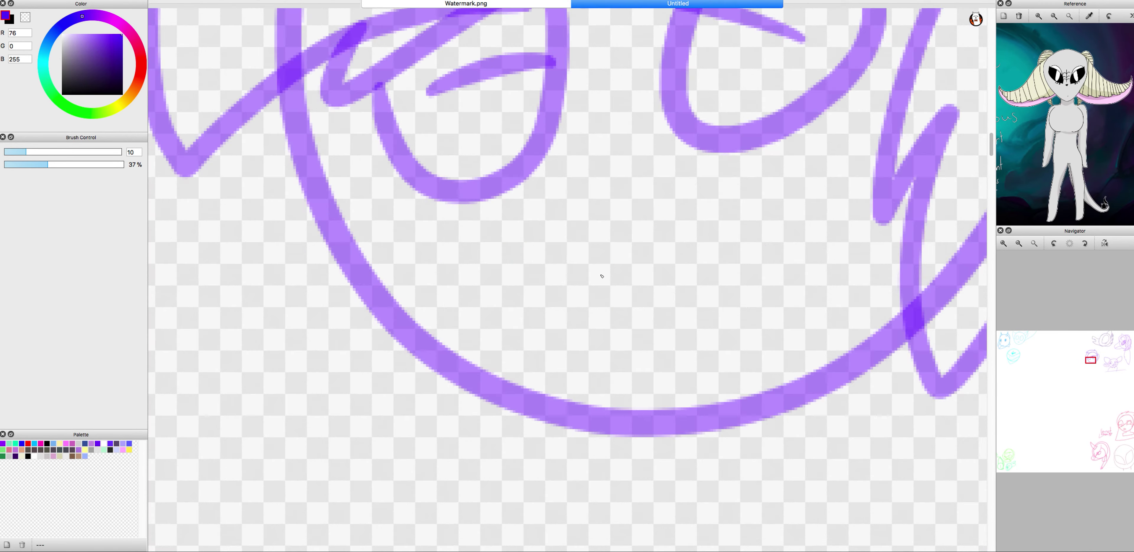
scroll(637, 320, up, 2)
drag(601, 407, 707, 467)
drag(772, 302, 849, 436)
key(super+z)
key(super+z)
key(super+z)
key(super+z)
key(super+z)
key(super+z)
key(super+z)
key(super+z)
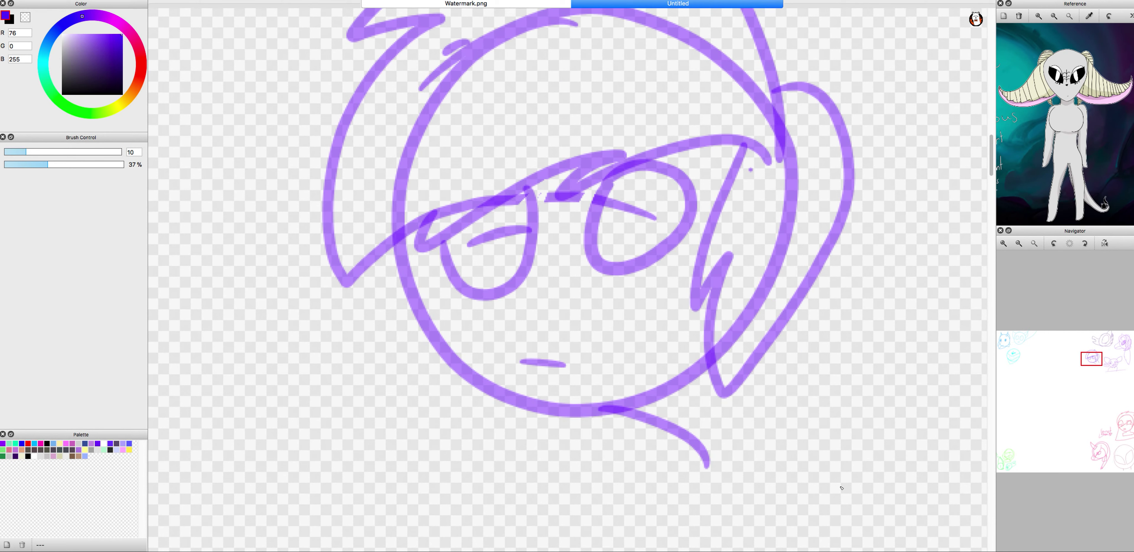
Step: Sketch an oval nose with two filled nostrils low on the violet head and two lines rising from it as a bridge
drag(546, 267, 519, 269)
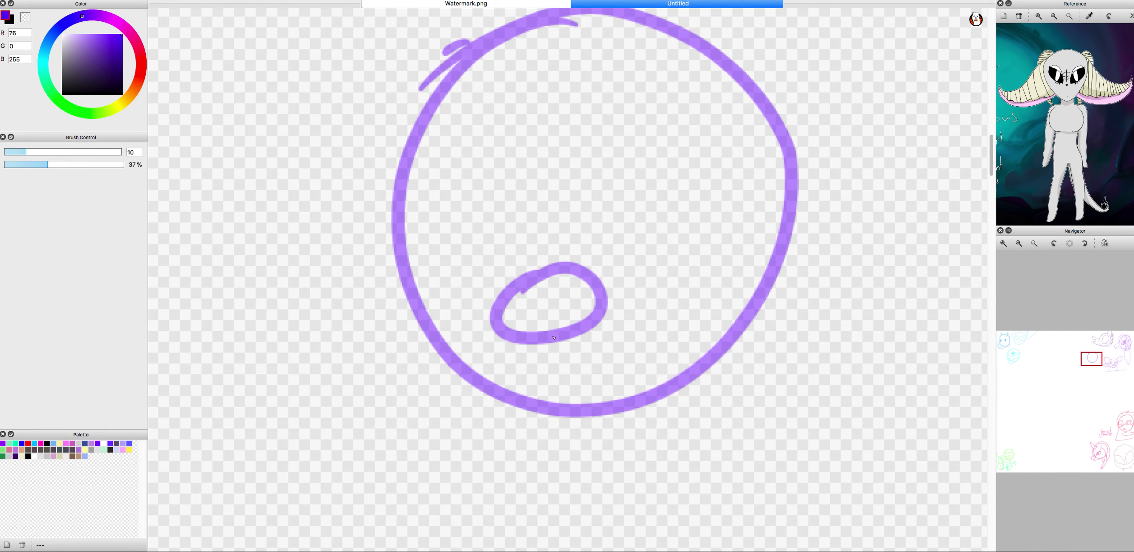
scroll(548, 322, up, 2)
drag(566, 337, 562, 325)
mouse_move(449, 304)
mouse_down()
mouse_move(528, 341)
mouse_move(568, 431)
mouse_up()
drag(515, 436, 619, 434)
scroll(607, 403, down, 2)
drag(475, 388, 467, 264)
mouse_move(550, 374)
mouse_down()
mouse_move(541, 231)
mouse_move(700, 204)
mouse_up()
Step: Reduce the brush size to 4.5 and sketch a rounded eye outline on each side of the violet head's nose bridge
key(super+z)
click(675, 208)
scroll(657, 235, up, 2)
key(super+z)
drag(484, 264, 726, 200)
key(super+z)
mouse_move(546, 150)
mouse_down()
mouse_move(840, 180)
mouse_move(550, 150)
mouse_up()
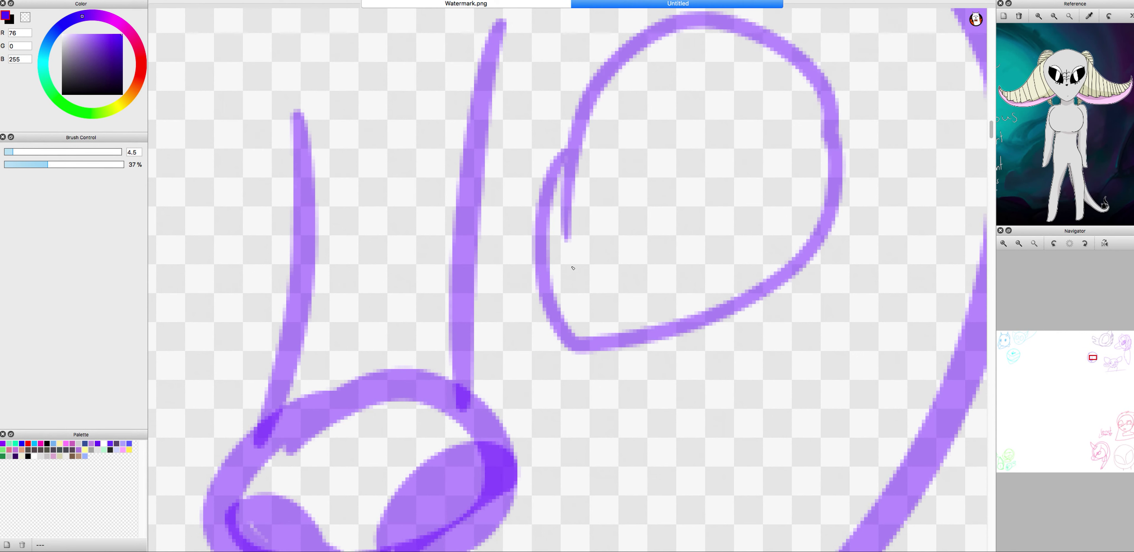
scroll(570, 253, down, 2)
drag(387, 246, 391, 262)
Step: Sketch a long pointed ear on each side of the violet head
scroll(587, 228, down, 2)
mouse_move(577, 163)
mouse_down()
mouse_move(759, 140)
mouse_move(616, 339)
mouse_up()
mouse_move(480, 180)
mouse_down()
mouse_move(421, 165)
mouse_move(493, 343)
mouse_up()
Step: Draw nested U-shaped iris and pupil lines inside the violet head's eyes
scroll(599, 227, up, 2)
scroll(599, 227, up, 2)
drag(529, 233, 634, 396)
drag(634, 211, 672, 319)
scroll(671, 319, down, 2)
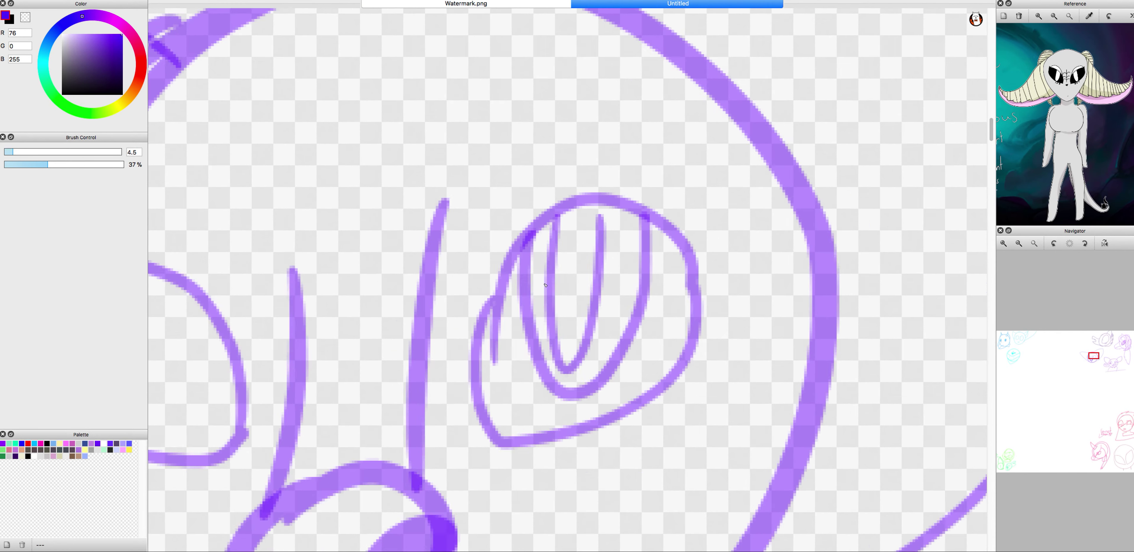
scroll(529, 308, down, 2)
drag(282, 265, 353, 273)
scroll(440, 403, down, 3)
scroll(440, 403, down, 3)
scroll(418, 379, up, 3)
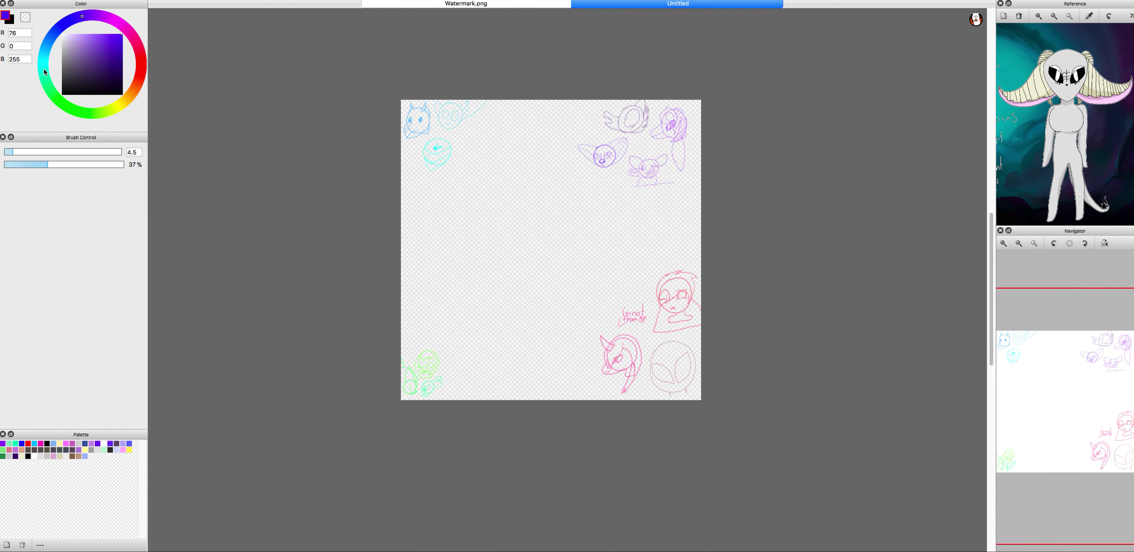
Step: Sketch a dark green oval head with large jagged-tipped ears beside the small green heads in the canvas's lower-left corner
click(66, 105)
click(110, 70)
scroll(418, 378, up, 2)
drag(695, 286, 652, 469)
scroll(704, 396, right, 2)
scroll(704, 396, up, 1)
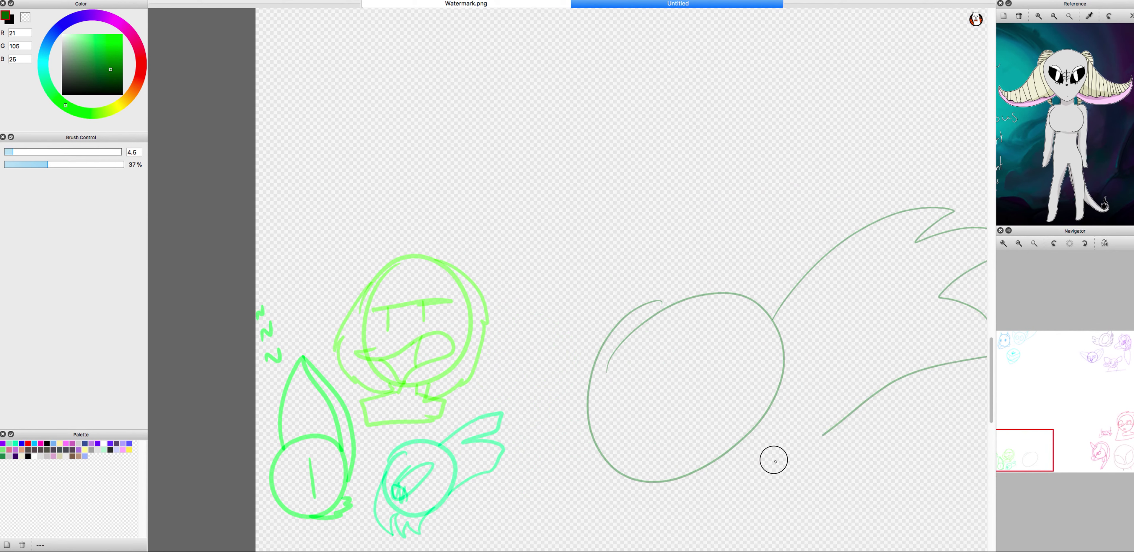
scroll(660, 264, down, 4)
scroll(528, 132, up, 3)
Step: Switch to dark indigo (42, 21, 105) and sketch a large oval head with a curved face contour beside the cyan striped head
click(80, 17)
drag(563, 189, 581, 193)
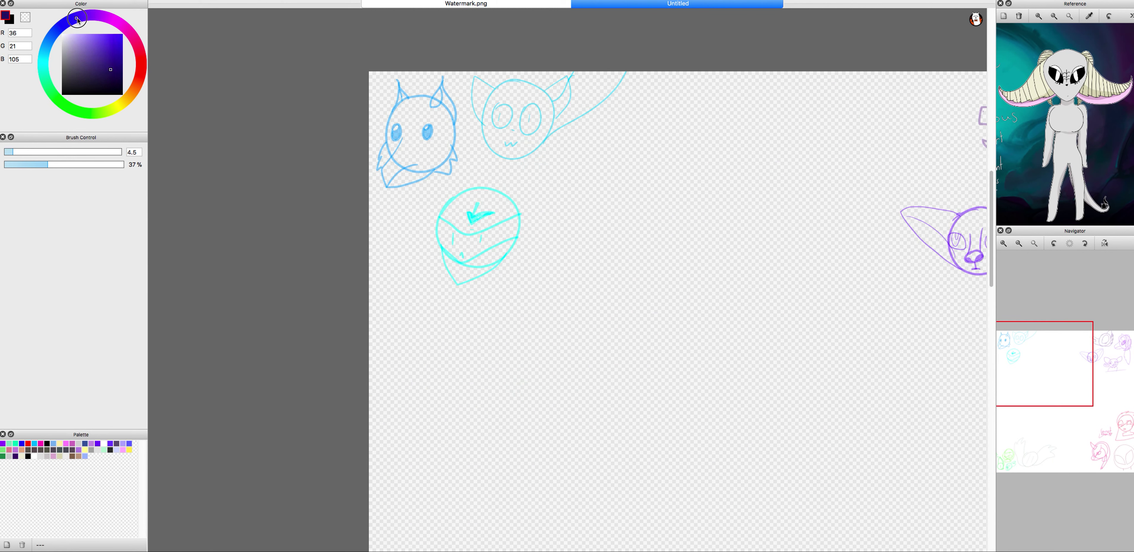
scroll(572, 209, up, 2)
mouse_move(494, 196)
mouse_down()
mouse_move(770, 76)
mouse_move(874, 159)
mouse_up()
key(super+z)
scroll(522, 188, down, 1)
scroll(523, 187, up, 1)
drag(361, 152, 256, 440)
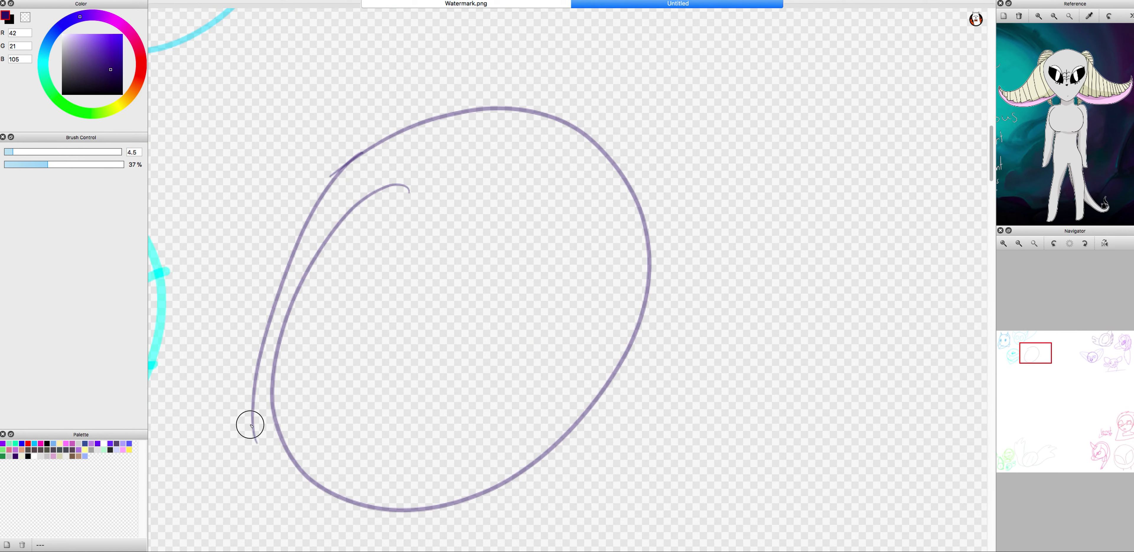
drag(446, 109, 317, 254)
Step: Draw a slanted eye guide line across the indigo head from its front edge to beyond its back
mouse_move(263, 309)
mouse_down()
mouse_move(702, 330)
mouse_move(679, 350)
mouse_move(730, 402)
mouse_up()
key(super+z)
scroll(729, 402, up, 2)
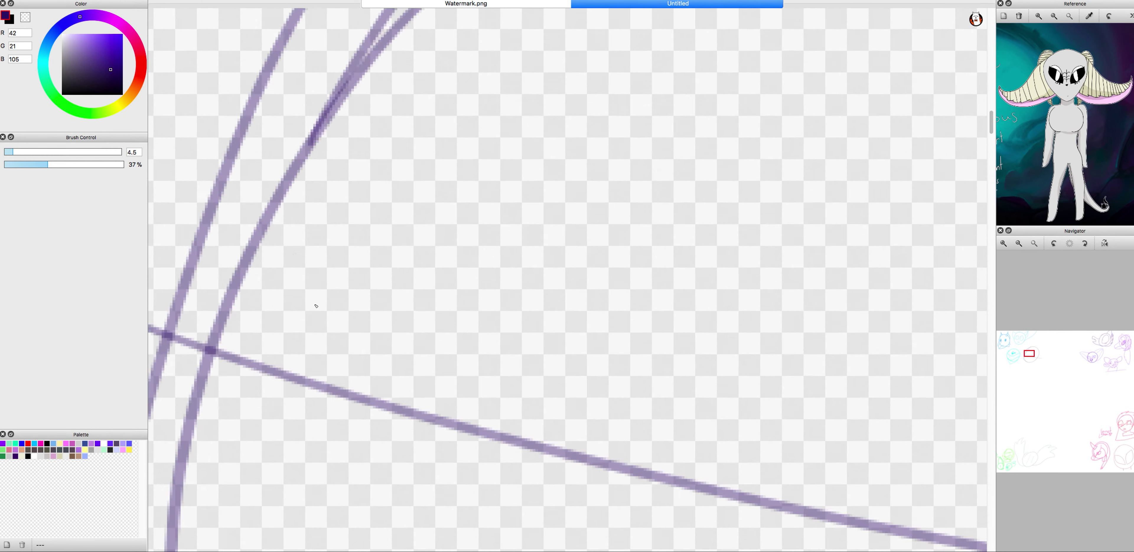
scroll(496, 273, down, 1)
drag(298, 327, 496, 274)
drag(588, 258, 581, 476)
key(super+z)
drag(291, 334, 544, 380)
key(super+z)
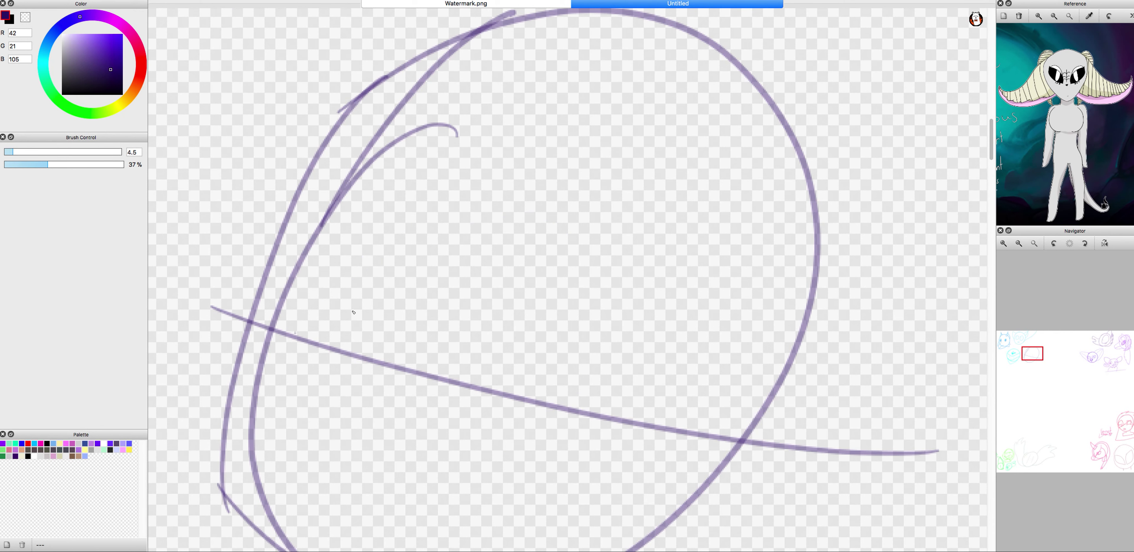
Step: Draw an almond-shaped eye outline along the guide line near the front of the indigo head
scroll(364, 281, up, 1)
mouse_move(302, 345)
mouse_down()
mouse_move(504, 358)
mouse_move(520, 376)
mouse_up()
scroll(507, 366, down, 2)
scroll(489, 363, up, 2)
Step: Draw a row of curved lashes along the upper lid of the indigo head's eye
mouse_move(555, 335)
mouse_down()
mouse_move(446, 398)
mouse_move(511, 357)
mouse_move(528, 255)
mouse_up()
scroll(388, 306, down, 2)
scroll(389, 306, up, 2)
drag(502, 308, 467, 227)
drag(423, 277, 393, 198)
drag(361, 265, 327, 194)
drag(304, 260, 260, 201)
drag(260, 269, 209, 207)
drag(216, 278, 191, 231)
drag(184, 305, 163, 255)
scroll(163, 255, up, 1)
drag(234, 334, 198, 284)
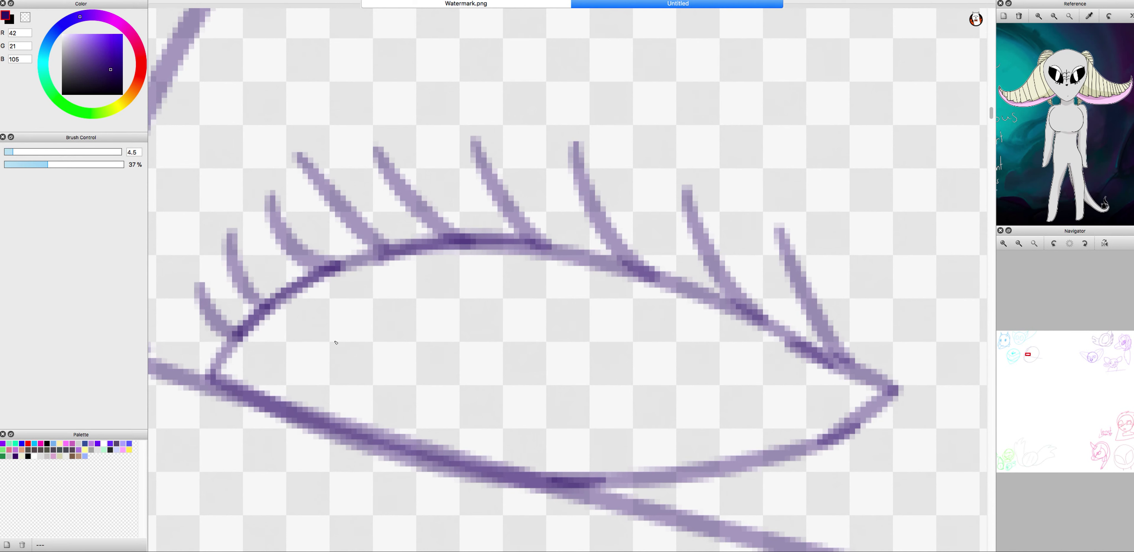
Step: Draw a row of short slanted lashes beneath the lower lid of the indigo head's eye
scroll(241, 262, down, 2)
scroll(527, 444, up, 2)
drag(793, 366, 709, 446)
drag(687, 375, 574, 454)
drag(568, 366, 480, 449)
drag(396, 366, 324, 452)
click(492, 207)
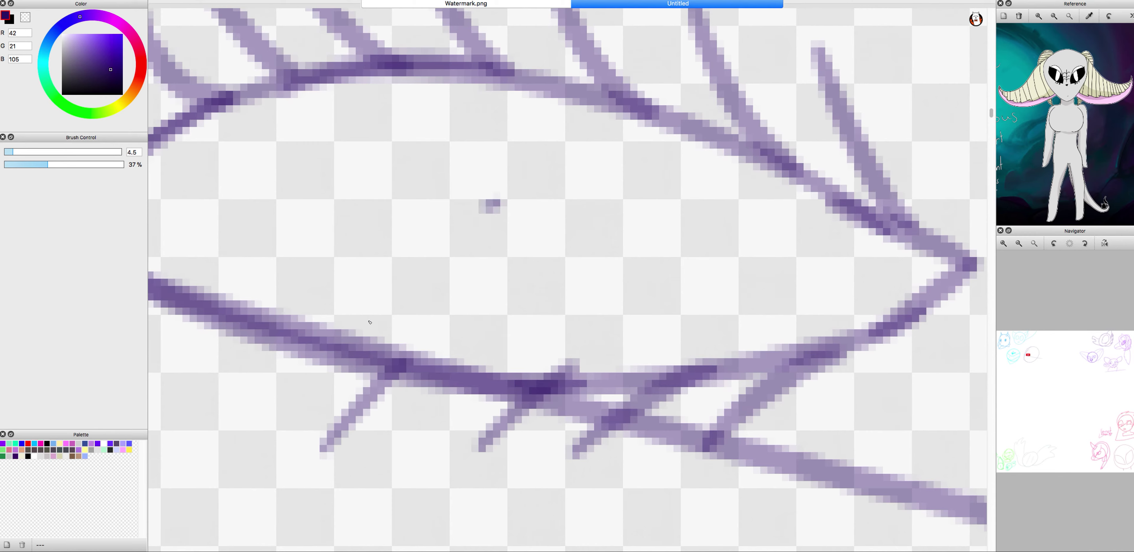
key(super+z)
scroll(342, 353, down, 2)
scroll(499, 398, up, 2)
drag(500, 253, 273, 381)
drag(608, 295, 484, 414)
scroll(484, 414, down, 2)
scroll(487, 247, up, 2)
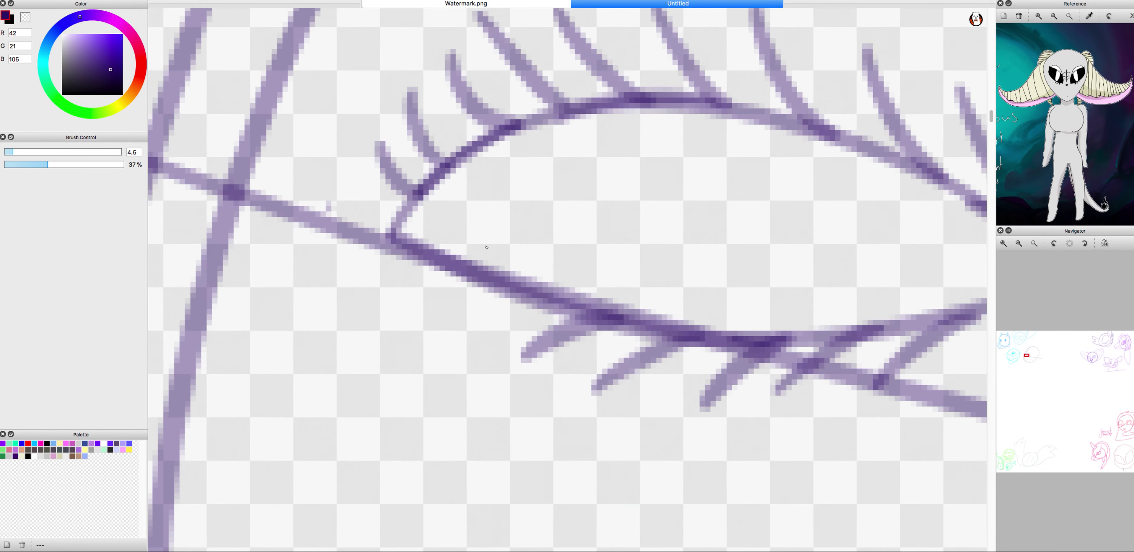
Step: Thicken the upper lid of the lashed eye and extend its outer corner into a pointed wing
scroll(487, 247, up, 1)
scroll(486, 248, down, 3)
scroll(284, 193, up, 2)
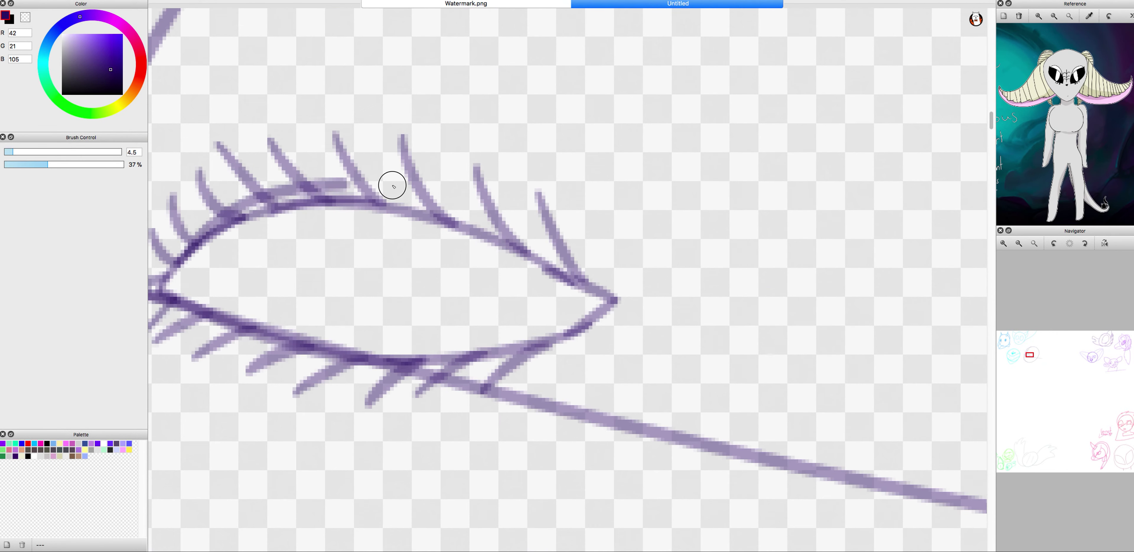
scroll(283, 193, down, 3)
scroll(441, 220, up, 2)
mouse_move(531, 184)
mouse_down()
mouse_move(676, 159)
mouse_move(830, 226)
mouse_up()
drag(797, 271, 916, 216)
drag(916, 218, 833, 234)
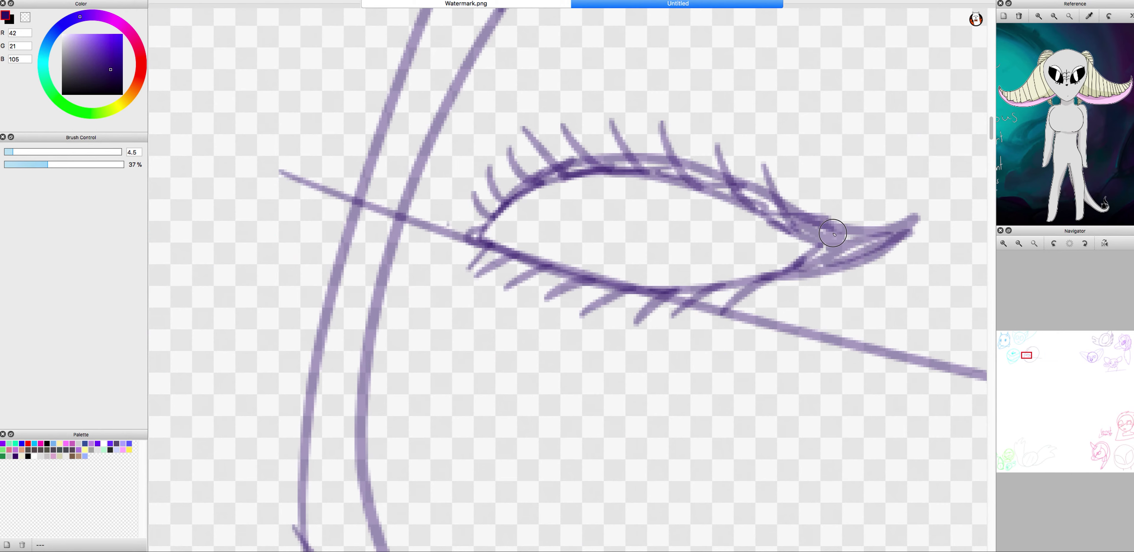
Step: Draw a narrow far eye with upper and lower lashes at the front edge of the indigo head
scroll(733, 191, down, 3)
scroll(594, 264, up, 3)
drag(596, 346, 600, 261)
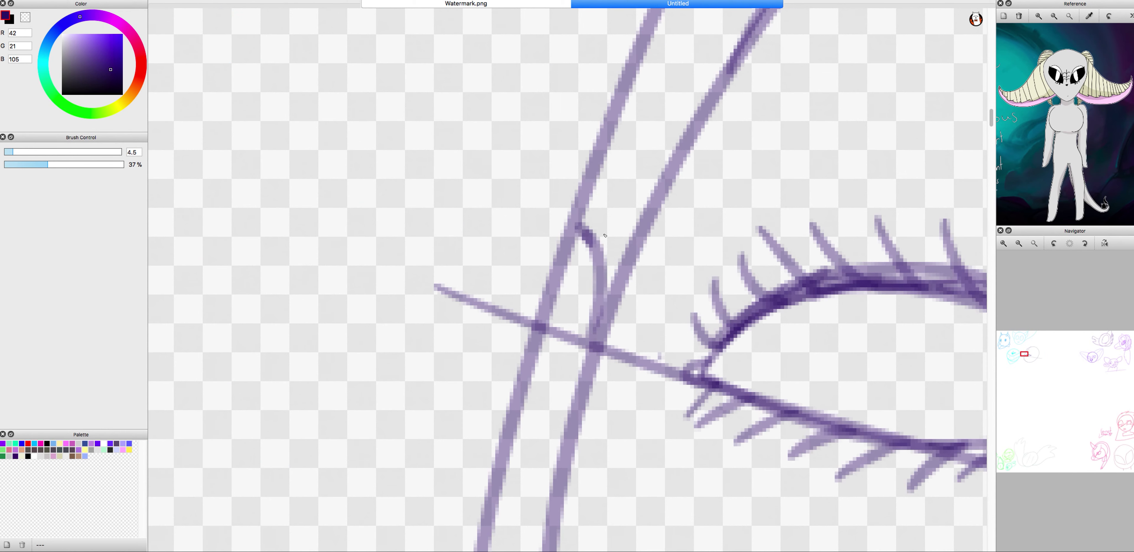
scroll(581, 228, down, 2)
scroll(654, 324, up, 2)
drag(529, 388, 560, 448)
drag(577, 390, 617, 469)
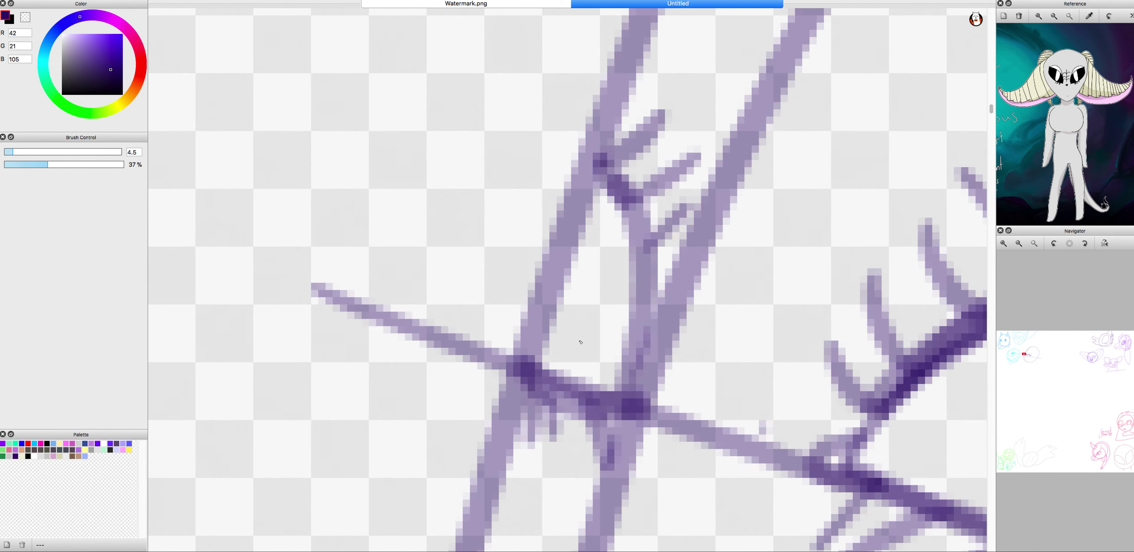
scroll(738, 399, down, 3)
scroll(738, 400, up, 3)
drag(630, 412, 698, 240)
Step: Sketch a small pointed nose below the indigo head's far eye and a short mouth line near the chin
scroll(631, 427, down, 3)
scroll(631, 428, up, 3)
scroll(631, 427, down, 4)
scroll(802, 272, up, 2)
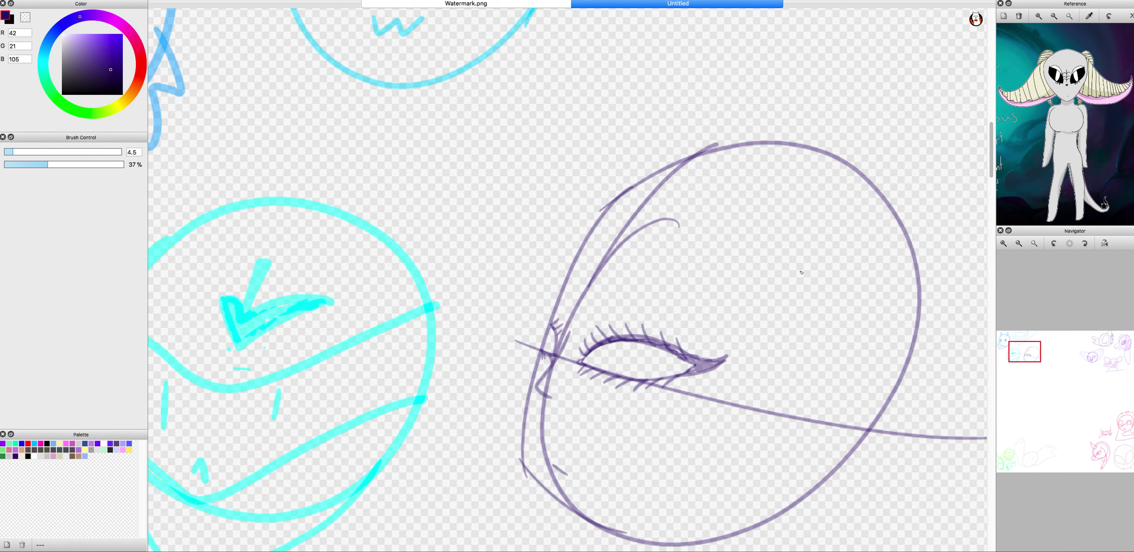
Step: Draw a long brow line above the indigo head's lashed eye and shade the eye's winged corner
scroll(601, 367, up, 2)
drag(617, 328, 572, 358)
scroll(572, 359, down, 3)
scroll(562, 301, up, 1)
Step: Sketch jagged hair around the outline of the indigo head and a short neck beneath it
mouse_move(562, 301)
mouse_down()
mouse_move(560, 442)
mouse_move(768, 276)
mouse_move(377, 231)
mouse_up()
scroll(376, 231, up, 3)
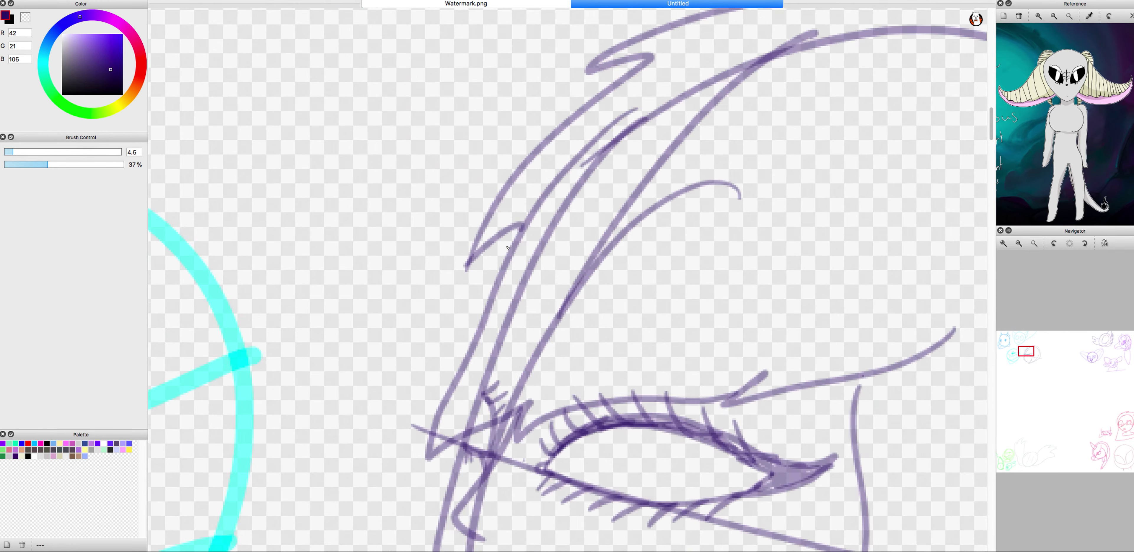
scroll(561, 304, down, 2)
scroll(605, 261, down, 4)
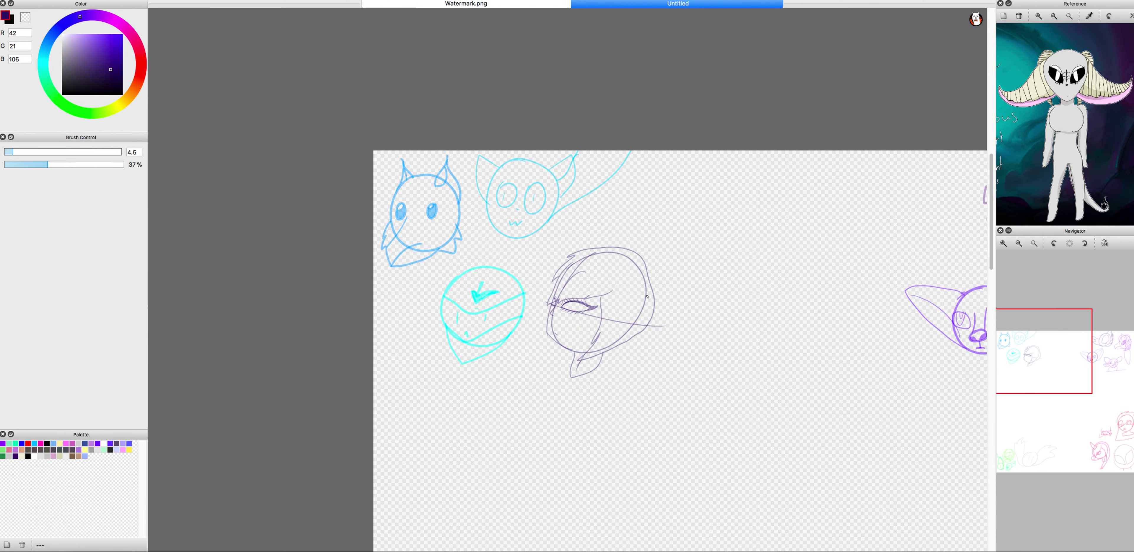
Step: Draw a round iris inside the indigo head's eye and a long fork-tipped lock of hair hanging below the head
scroll(550, 308, up, 3)
drag(651, 335, 566, 546)
scroll(547, 360, up, 2)
scroll(428, 337, up, 3)
drag(428, 337, 506, 388)
scroll(507, 388, down, 2)
scroll(383, 260, up, 2)
drag(383, 260, 264, 335)
scroll(245, 331, down, 3)
drag(388, 542, 306, 194)
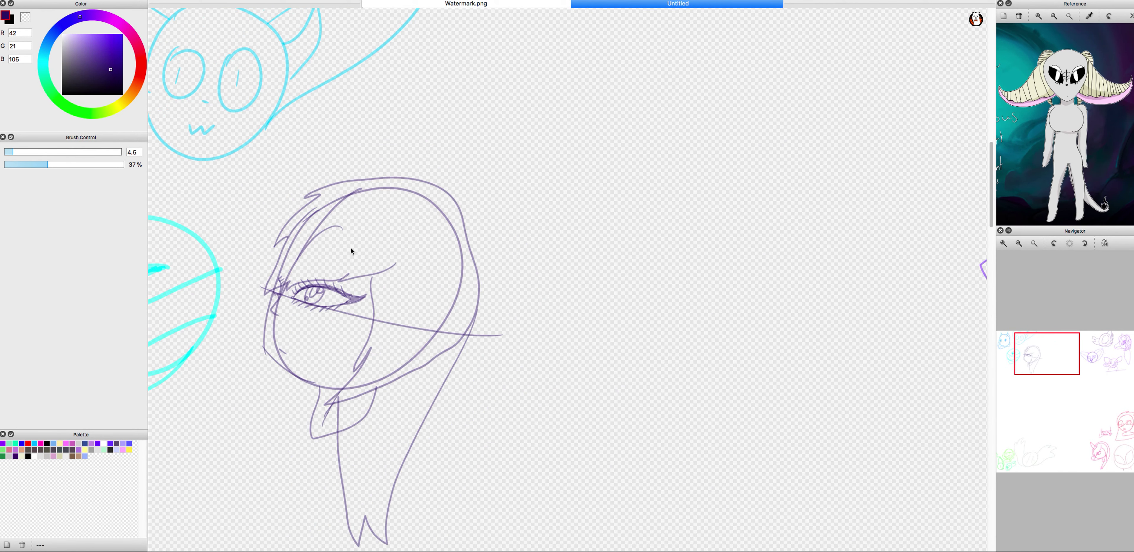
scroll(280, 278, up, 4)
Step: Switch to bright purple (155, 0, 255) and sketch a large round head with two tall oval eyes mid-canvas
scroll(589, 242, down, 3)
scroll(589, 242, down, 5)
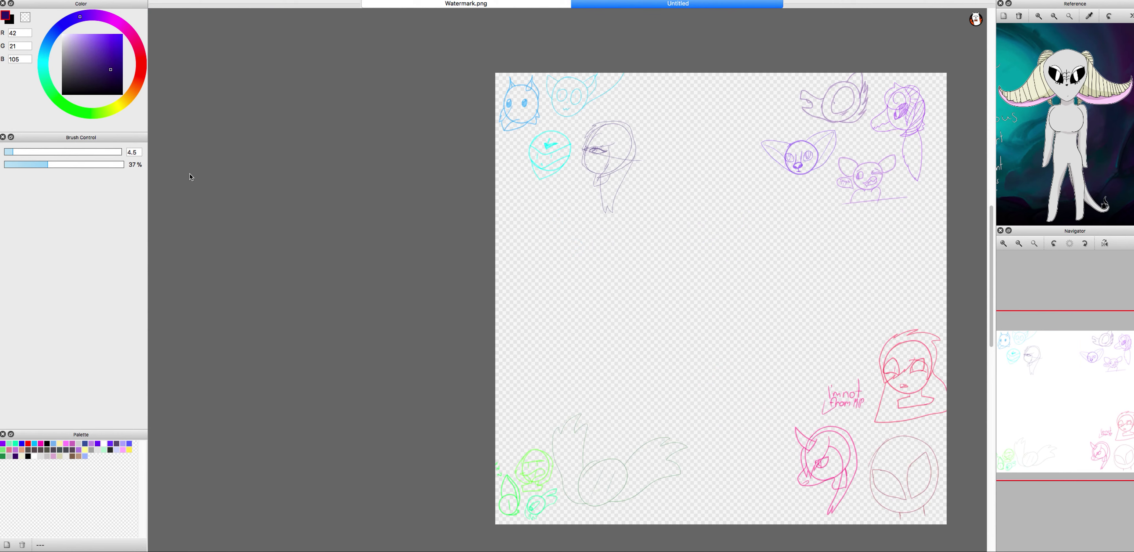
drag(90, 22, 92, 32)
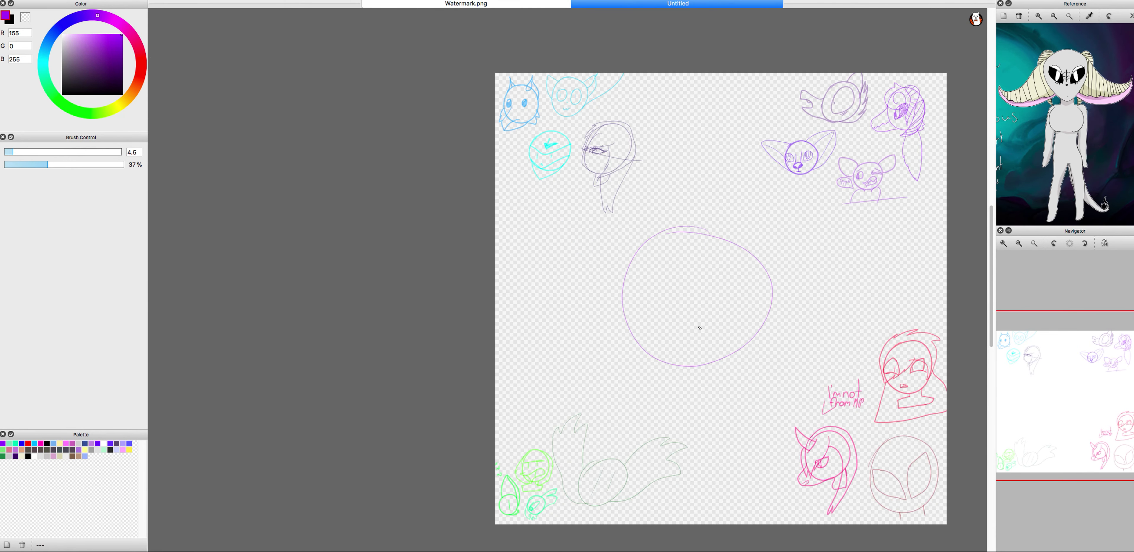
scroll(554, 344, up, 3)
mouse_move(810, 247)
mouse_down()
mouse_move(561, 444)
mouse_move(898, 406)
mouse_up()
drag(806, 298, 733, 551)
key(super+z)
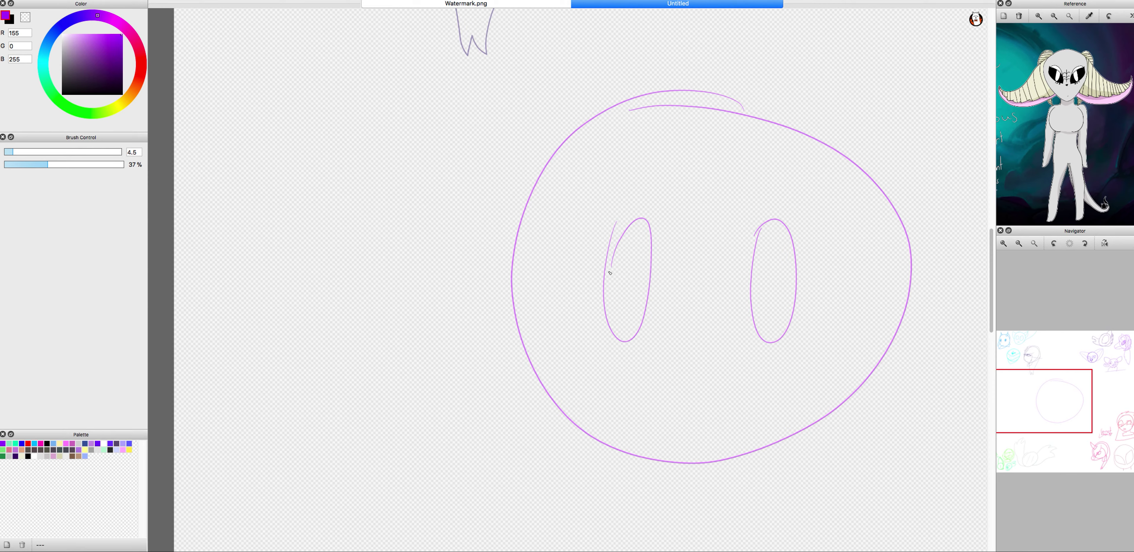
Step: Draw a short slanted mouth line and a narrow neck band under the large purple head
scroll(695, 332, down, 3)
scroll(713, 317, up, 2)
drag(695, 282, 707, 290)
drag(698, 341, 698, 352)
drag(761, 333, 760, 348)
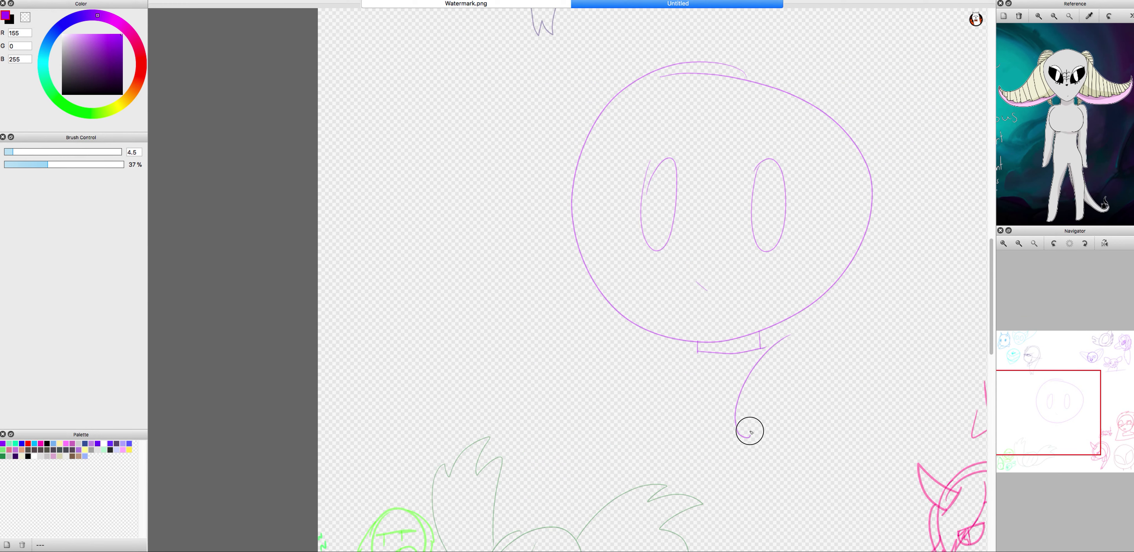
key(super+z)
scroll(651, 289, up, 3)
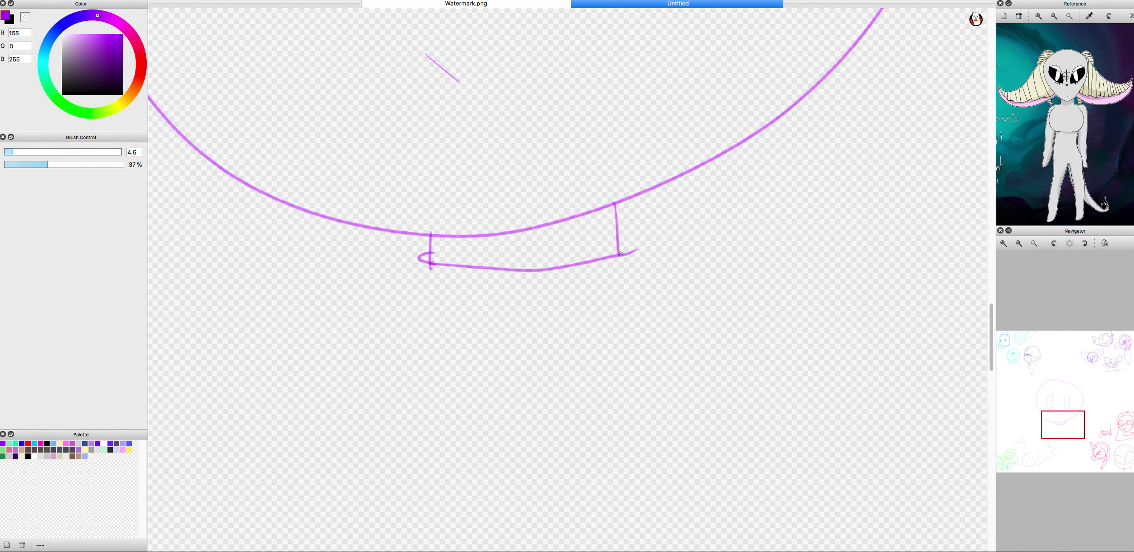
Step: Sketch a rounded scarf with a long hanging end beneath the large purple head's neck band
mouse_move(430, 242)
mouse_down()
mouse_move(524, 542)
mouse_move(650, 375)
mouse_move(592, 550)
mouse_up()
key(super+z)
drag(634, 550, 704, 519)
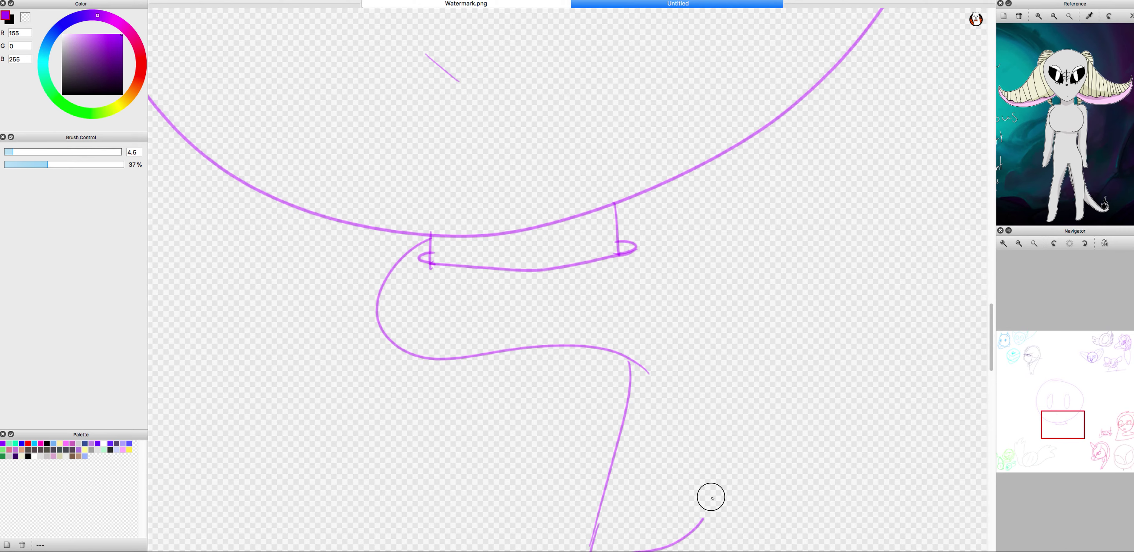
Step: Sketch a slanted knife shape beside the scarf and zigzag highlights inside the large purple head's eyes
scroll(700, 356, down, 3)
drag(507, 264, 564, 327)
scroll(556, 322, up, 3)
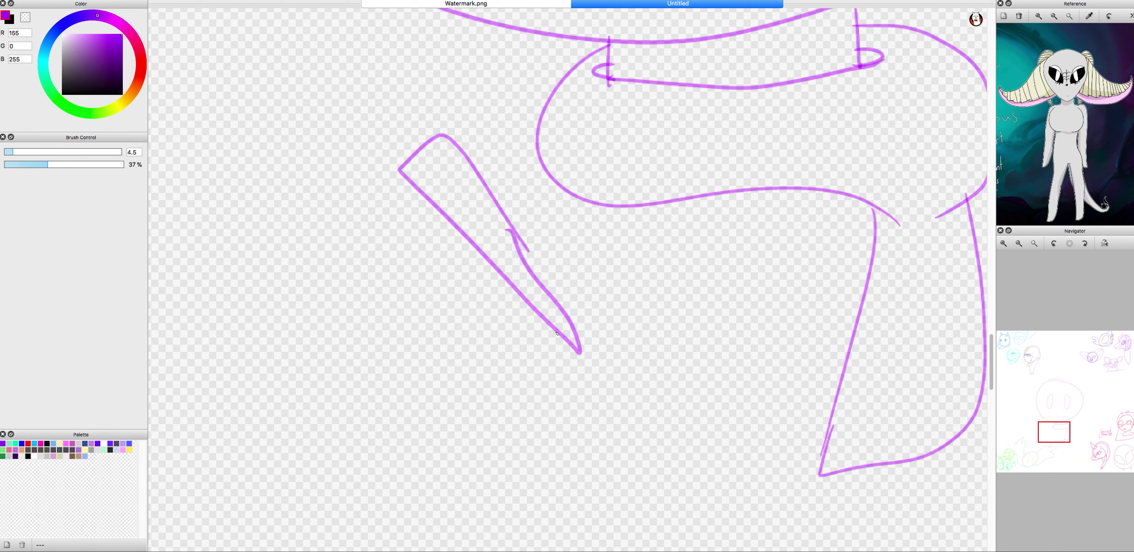
scroll(445, 151, down, 10)
scroll(429, 260, up, 4)
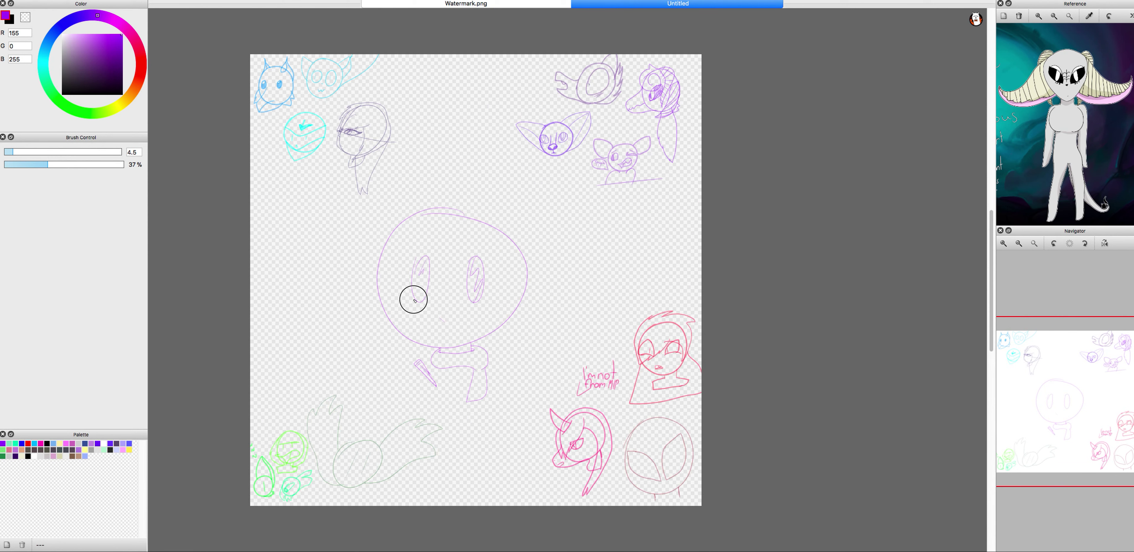
Step: Add pointed inner-ear lines to both ears of the winking creature with the speech bubble
scroll(600, 175, up, 5)
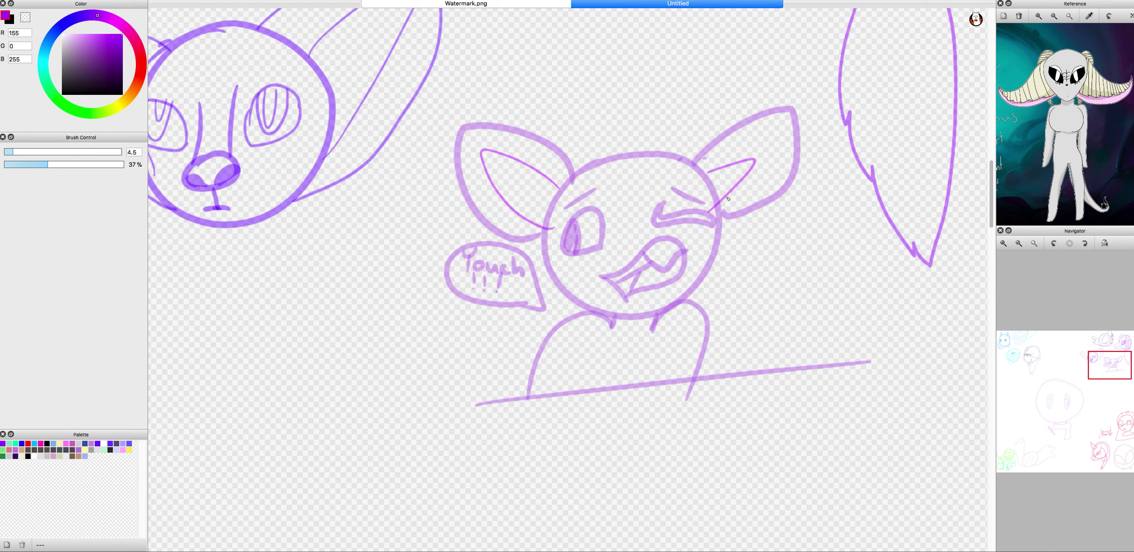
scroll(728, 199, down, 4)
scroll(583, 318, up, 2)
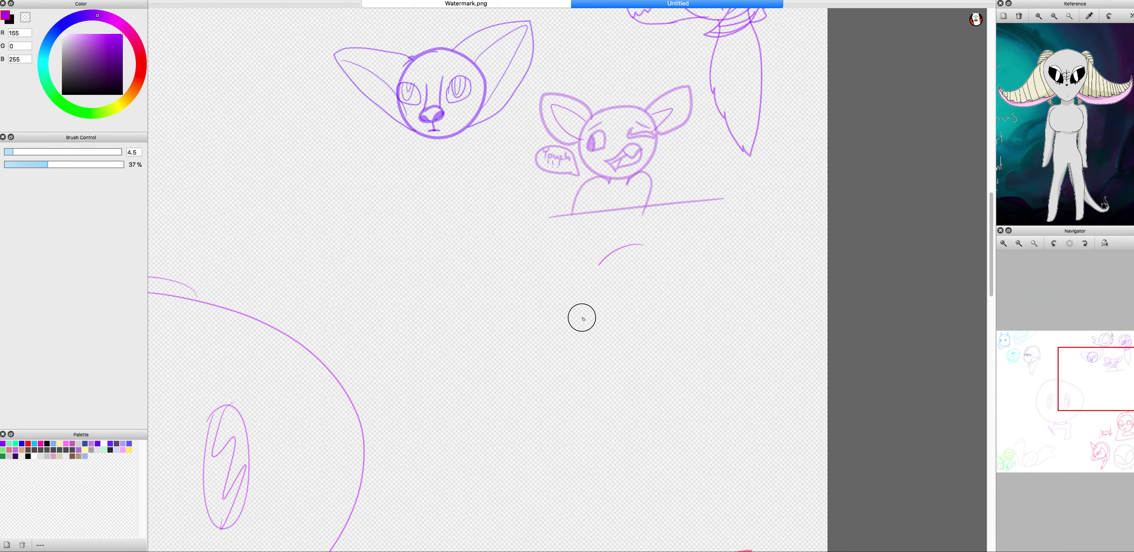
Step: Sketch a round purple head in side view below the winking creature, with a pointed snout, shaded nose and short mouth line
scroll(628, 452, up, 4)
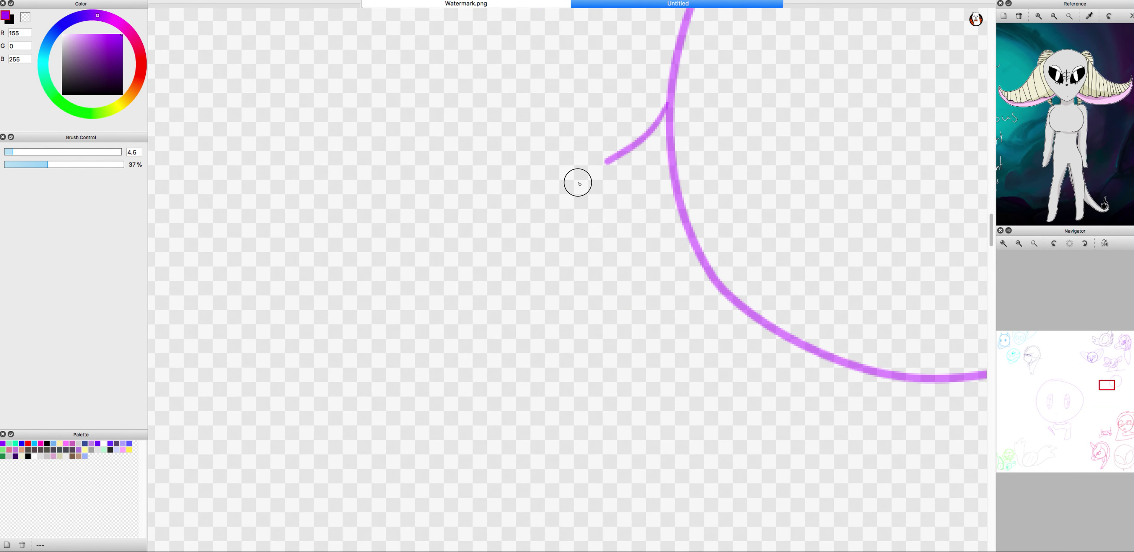
scroll(565, 357, up, 2)
scroll(565, 357, down, 4)
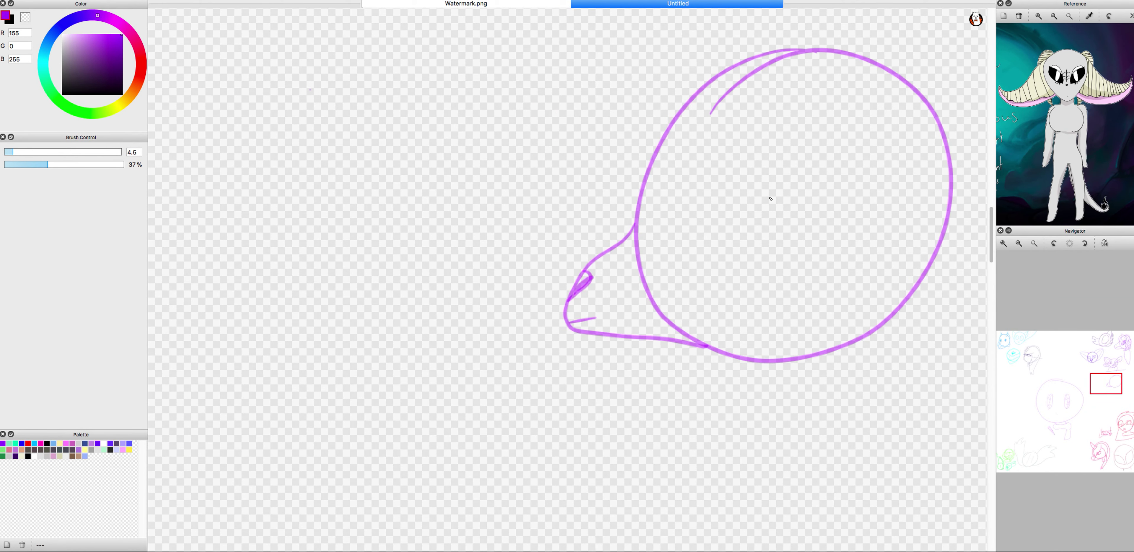
Step: Draw an oval eye with an inner line and a long drooping ear on the snouted purple head
scroll(845, 130, up, 2)
drag(740, 247, 744, 220)
scroll(743, 225, down, 3)
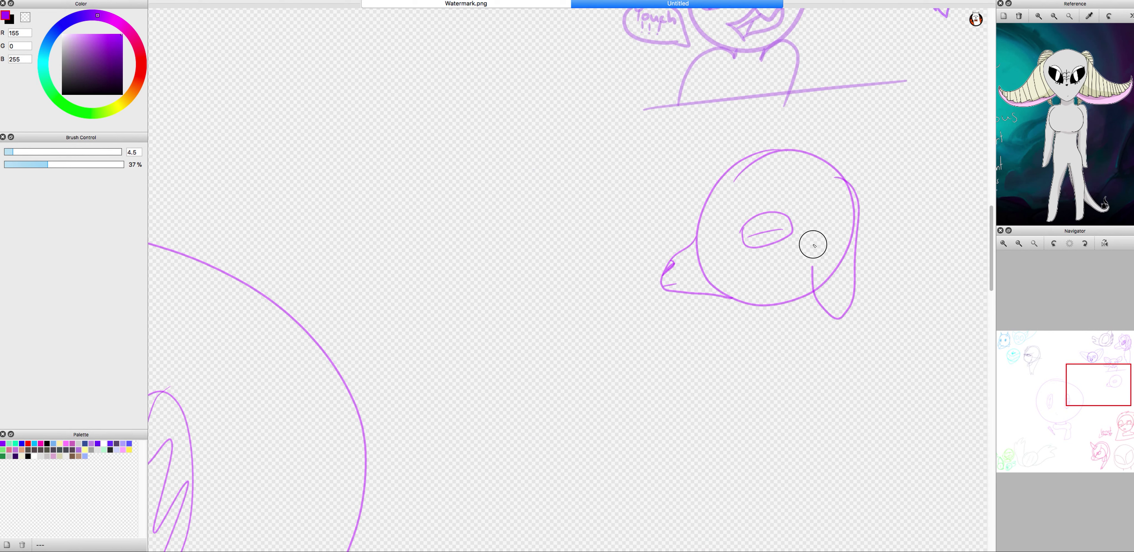